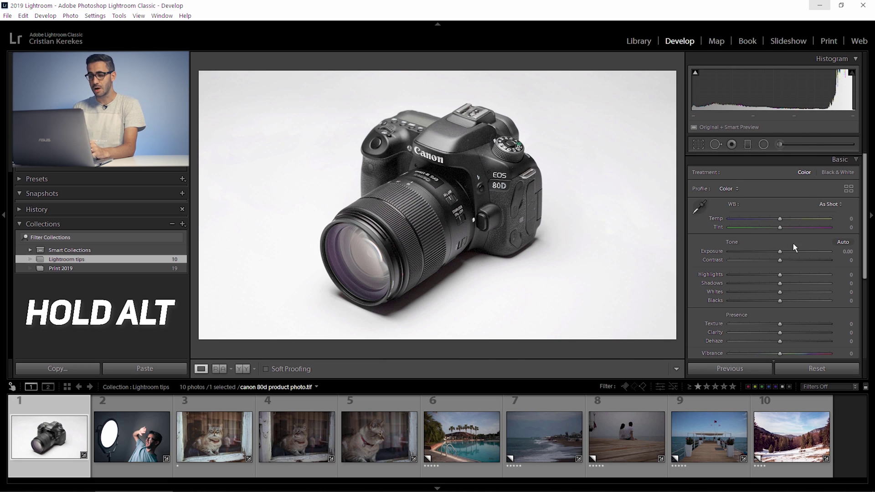
Alt-drag Exposure to +0.97 while watching for clipped highlights, then toggle the Before view
key("alt")
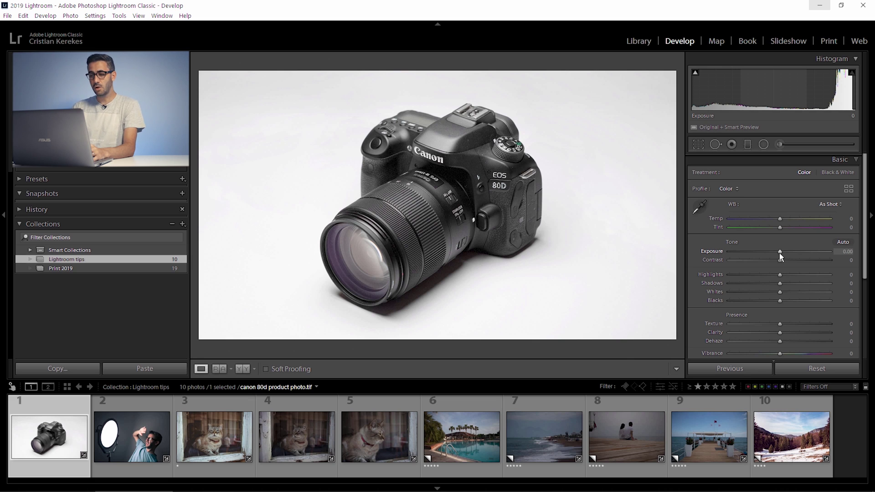
key("alt")
mouse_move(779, 251)
left_mouse_down()
mouse_move(812, 253)
mouse_move(788, 253)
left_mouse_up()
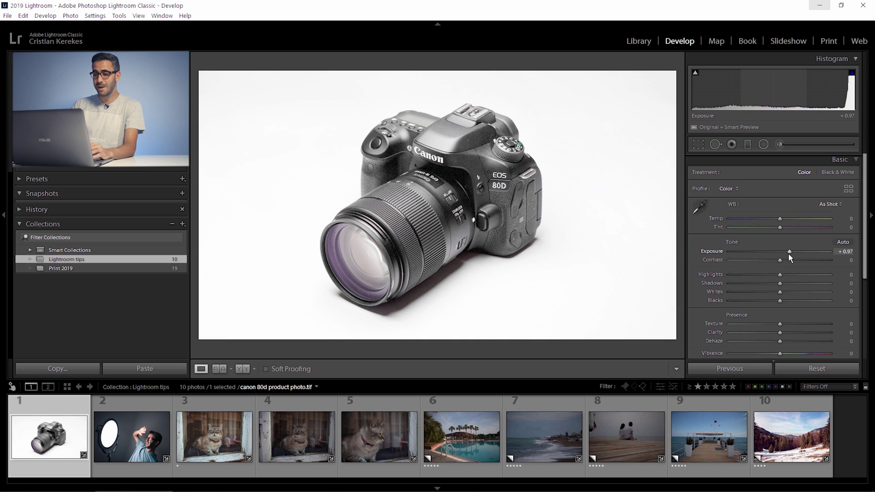
key("backslash")
key("backslash")
key("backslash")
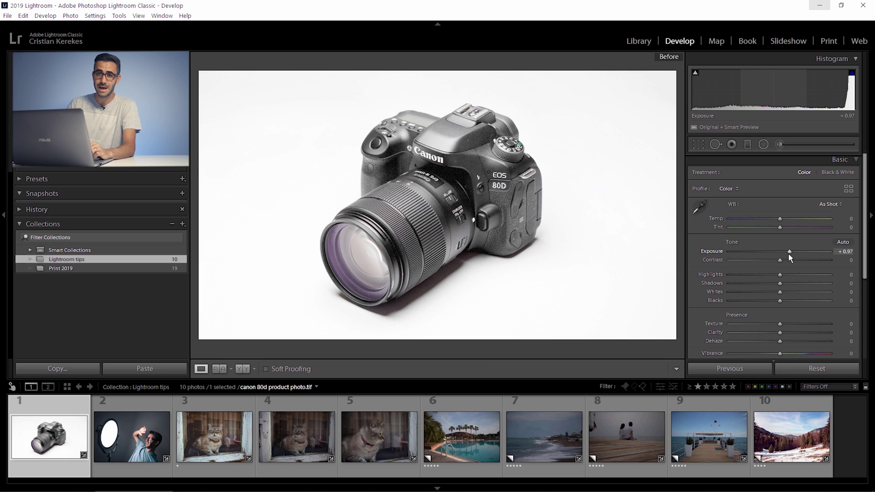
Return to the After view and Alt-drag Shadows to preview shadow clipping on the camera photo
key("backslash")
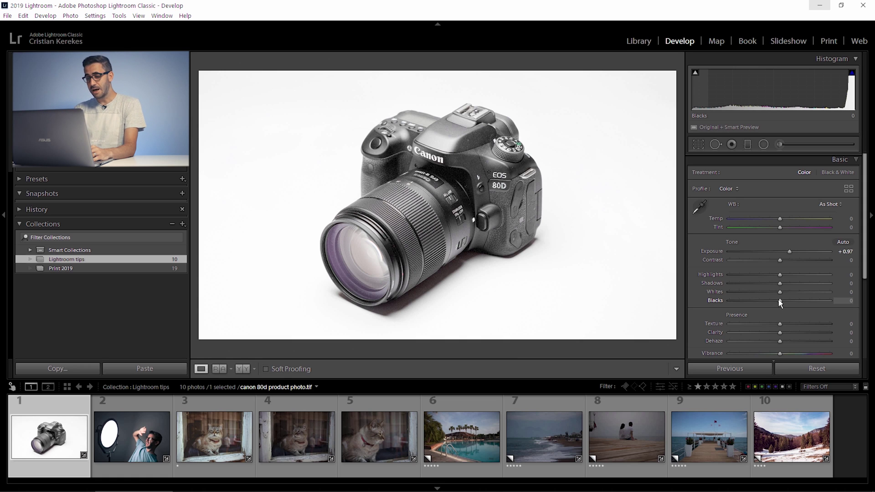
key("alt")
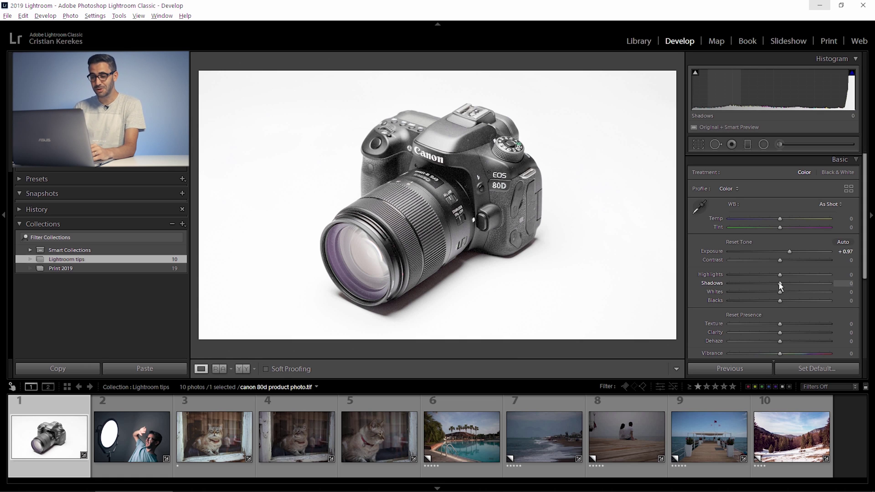
mouse_move(778, 283)
left_mouse_down()
mouse_move(733, 285)
mouse_move(772, 286)
left_mouse_up()
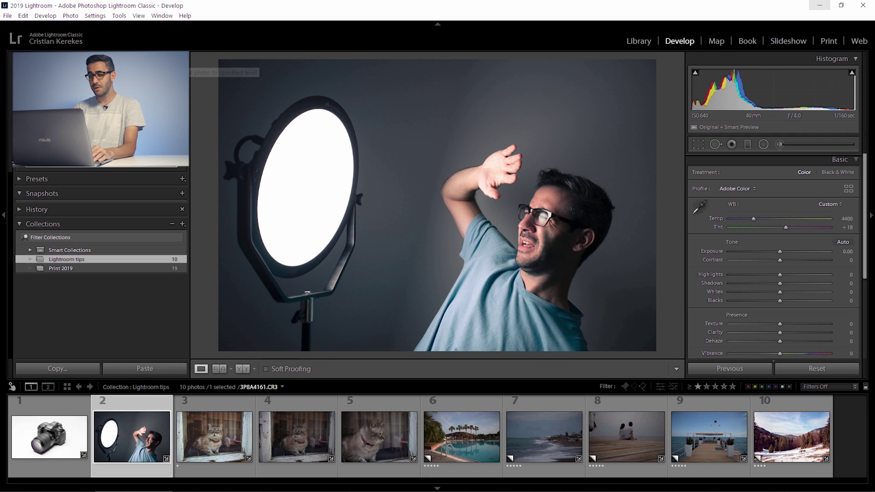
key("ctrl+minus")
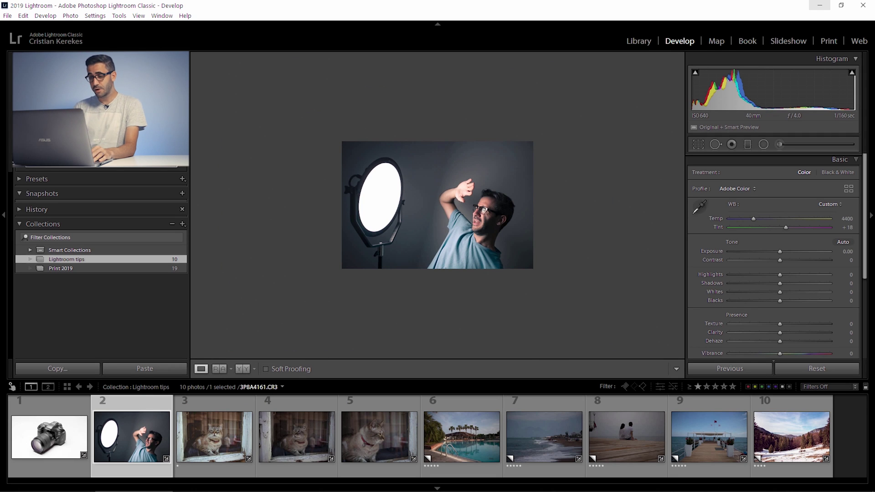
key("ctrl+equal")
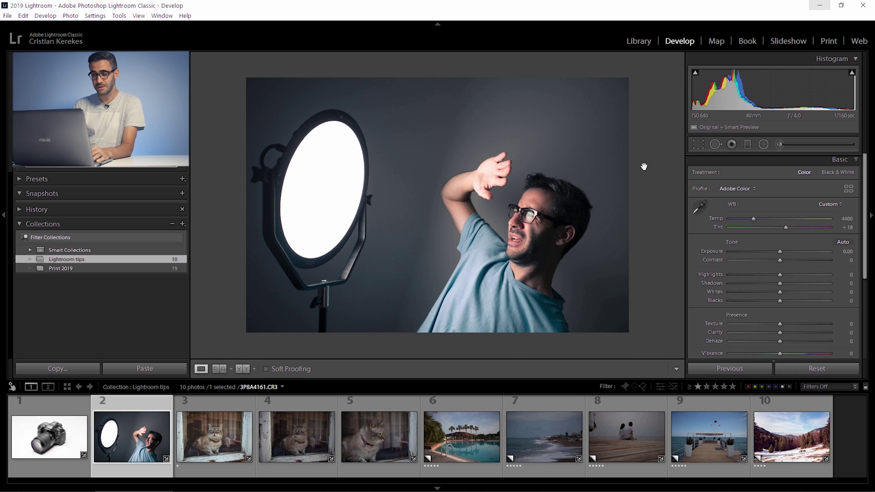
Change the Background Color around the photo to White
right_click(655, 178)
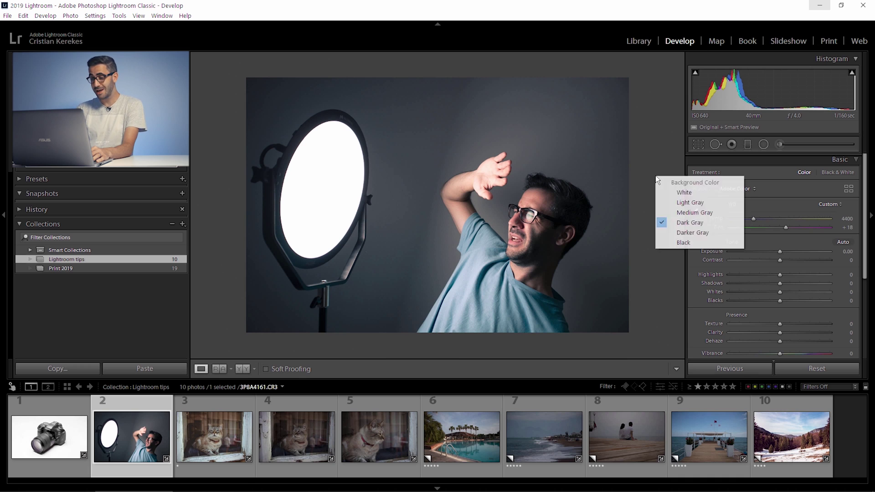
left_click(671, 196)
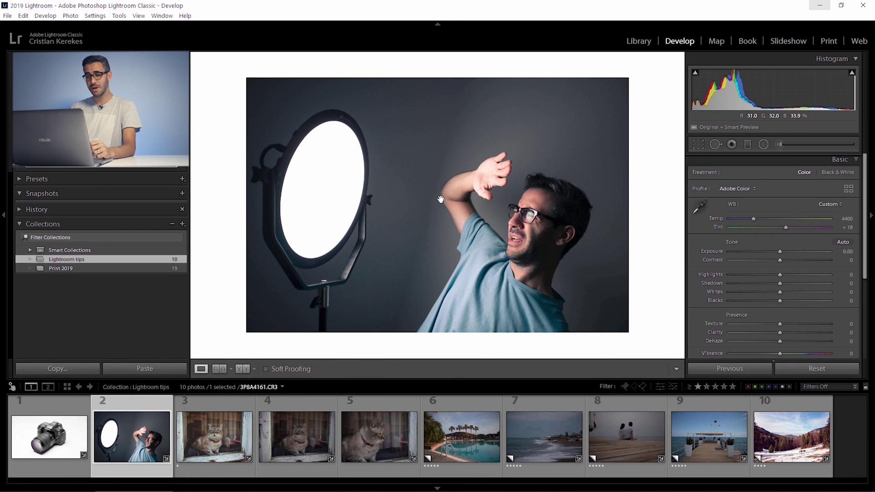
Raise contrast on the first cat photo to about +57, then look over the other two cat photos
key("Right")
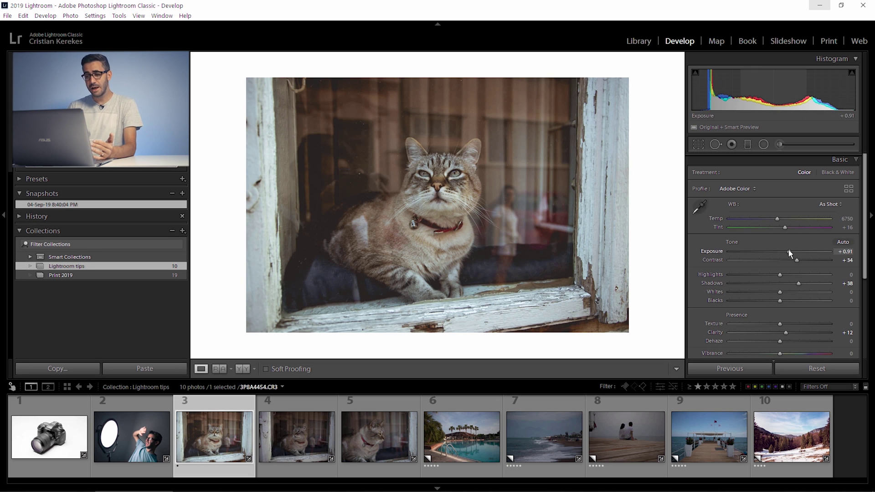
left_click_drag(788, 251, 810, 259)
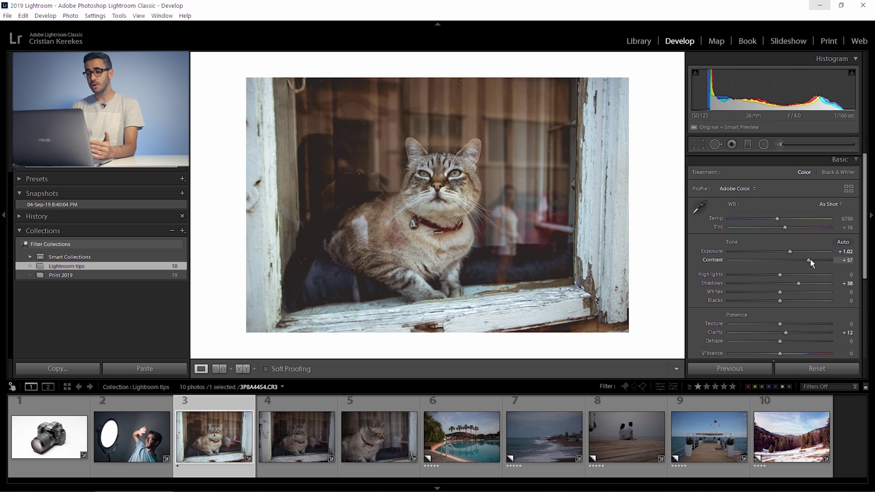
left_click(298, 422)
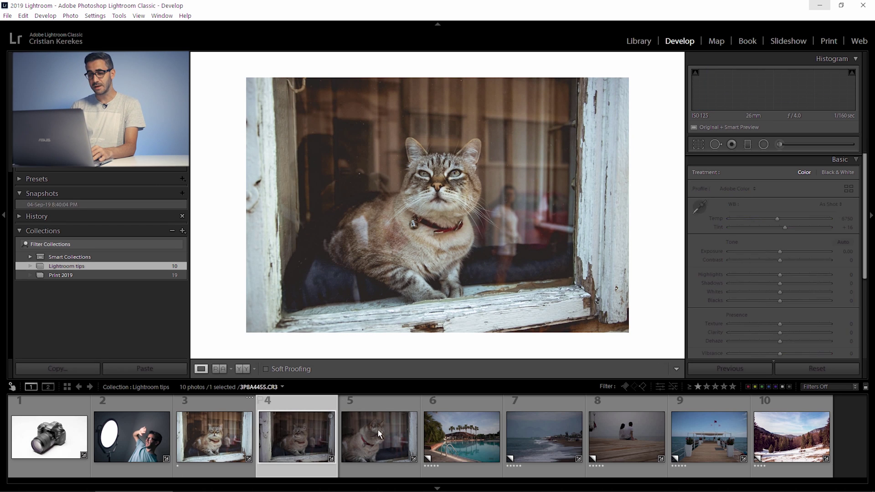
left_click(378, 430)
left_click(207, 439)
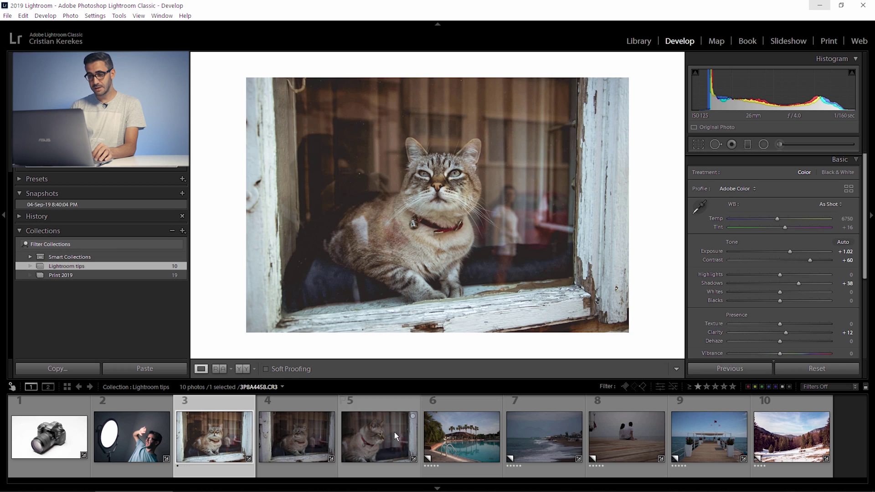
Select all three cat photos, Alt-click Sync to copy the edits, and check each result
left_click(395, 432, "shift")
left_click(744, 371)
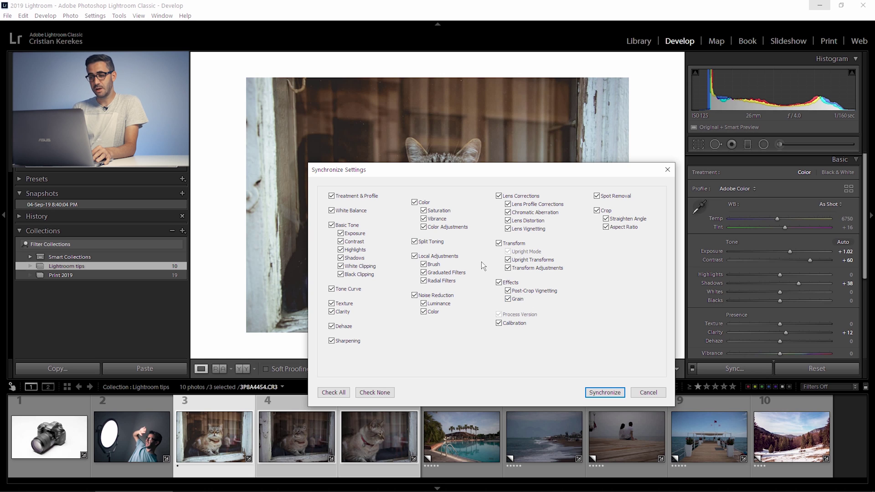
left_click(640, 392)
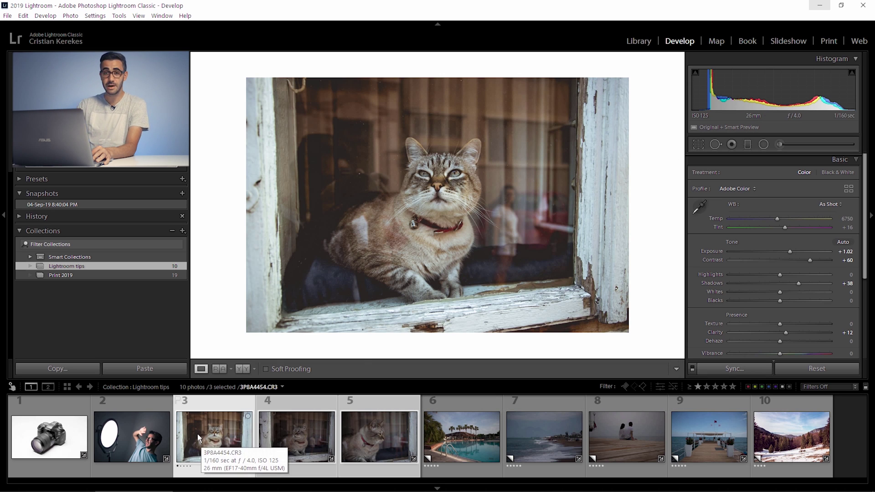
key("alt")
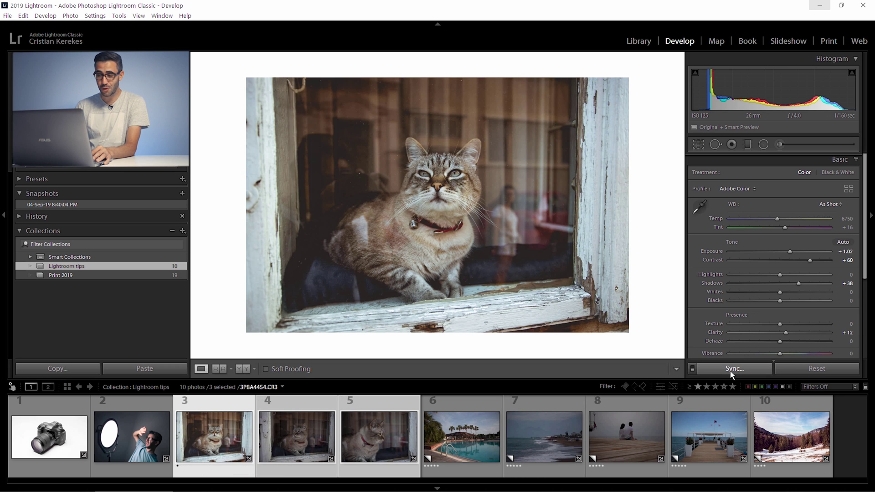
left_click(732, 370, "alt")
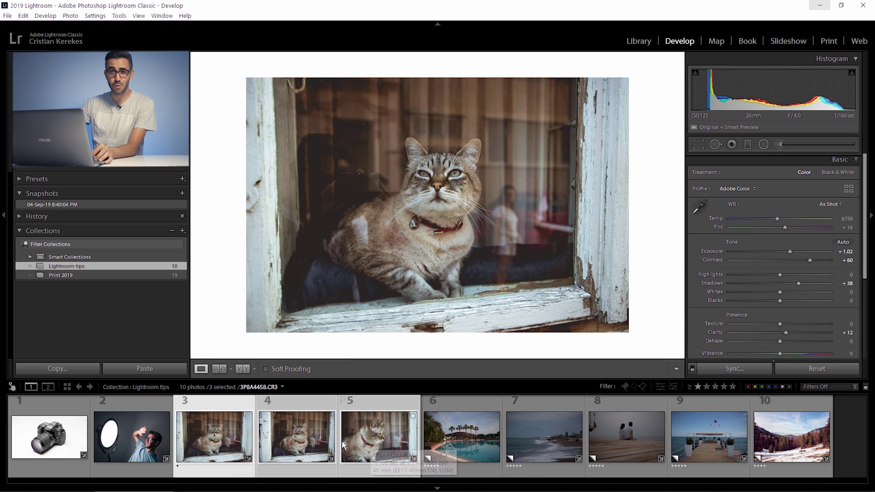
left_click(297, 441)
left_click(377, 435)
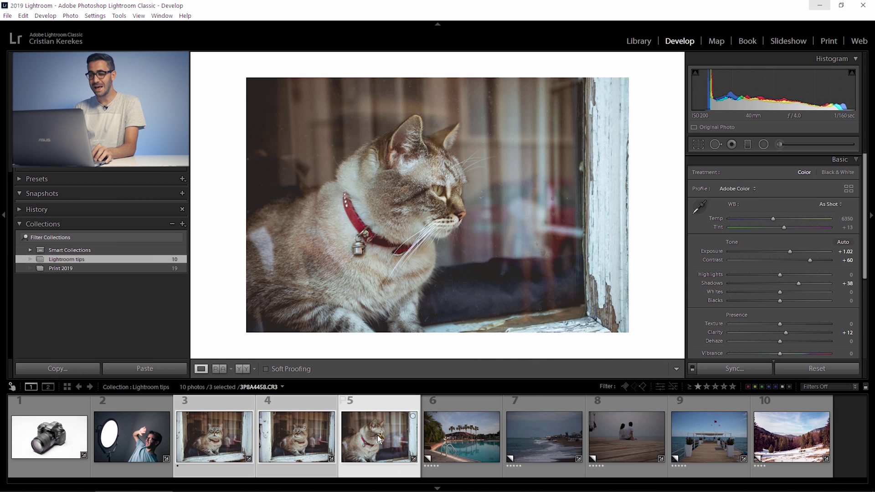
left_click(228, 434)
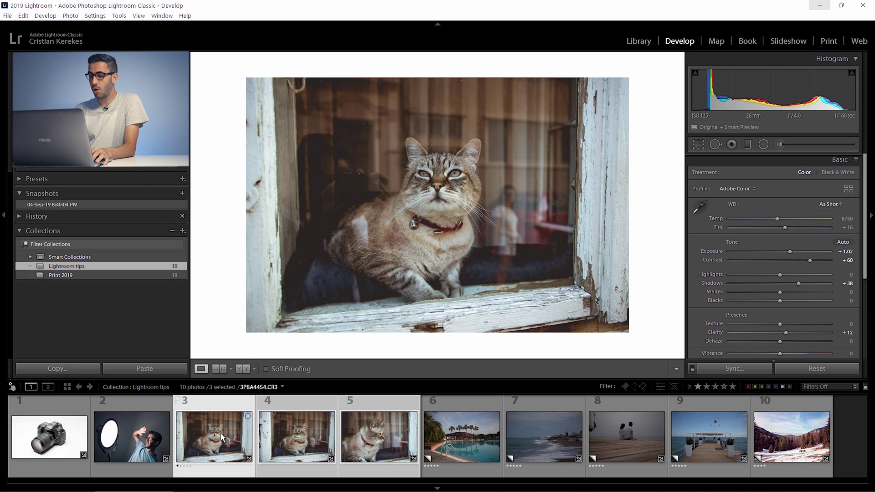
left_click(222, 285)
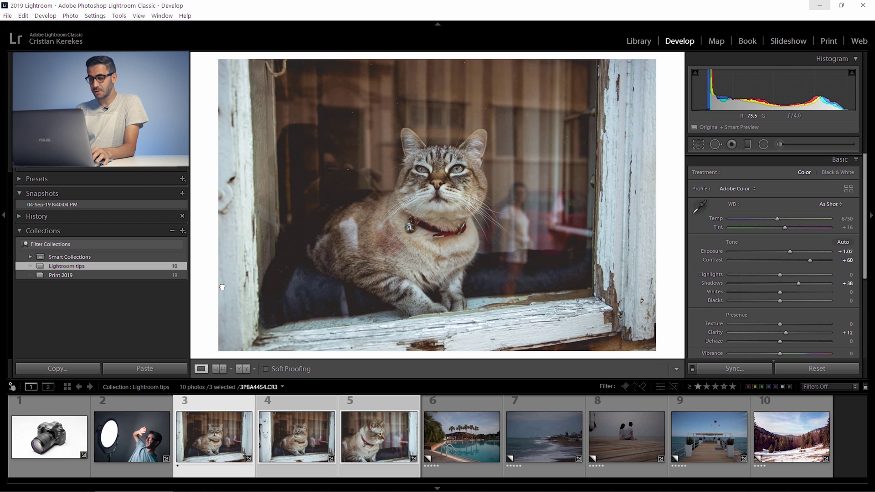
key("l")
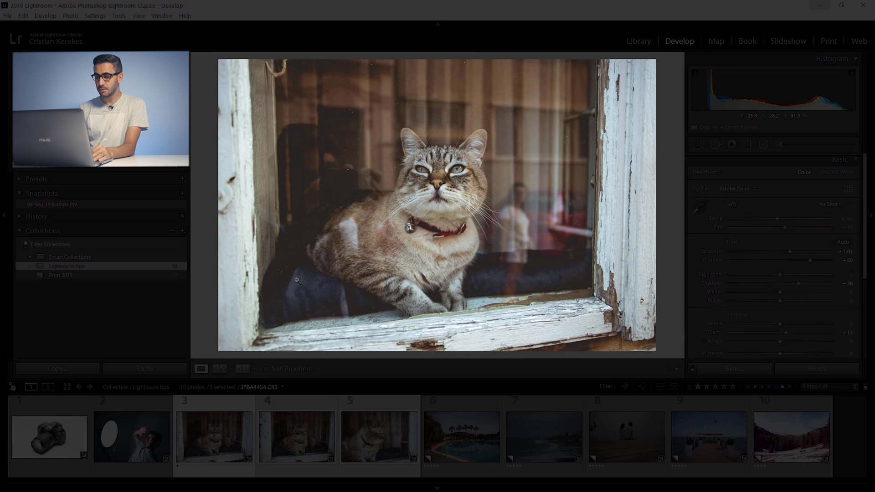
key("l")
key("l")
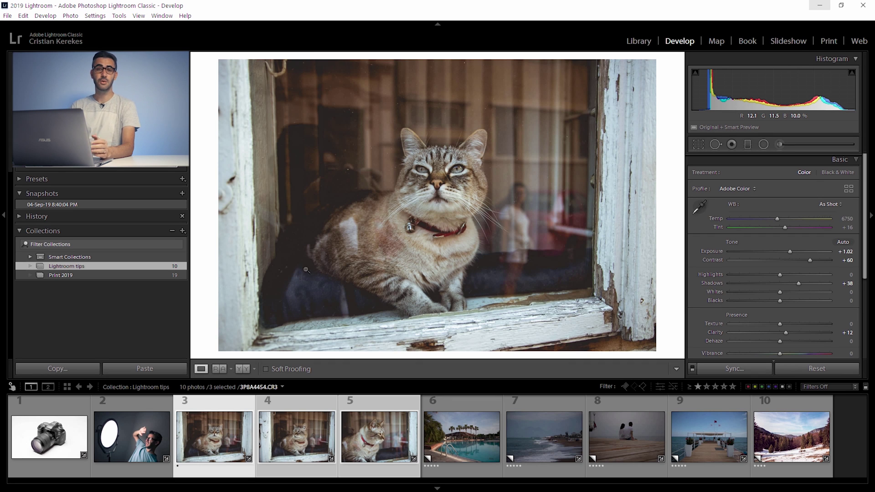
Switch to the Library grid and select photos 6 through 9
left_click(469, 439)
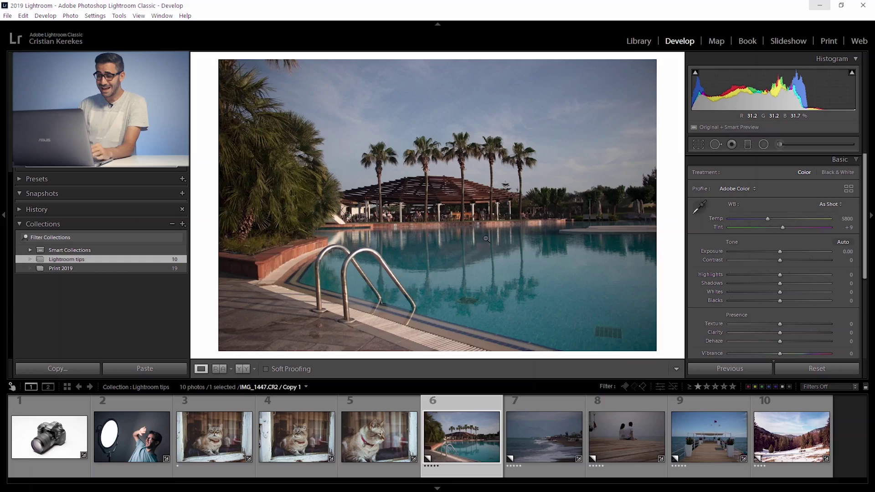
key("e")
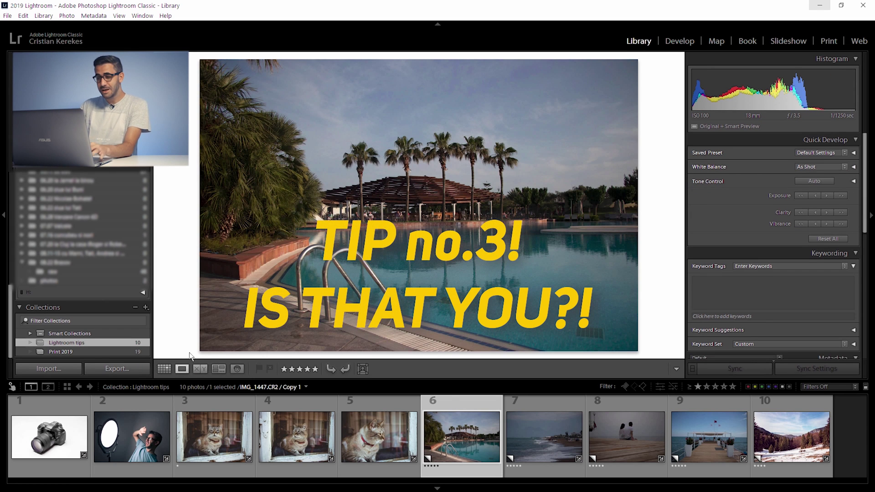
left_click(165, 371)
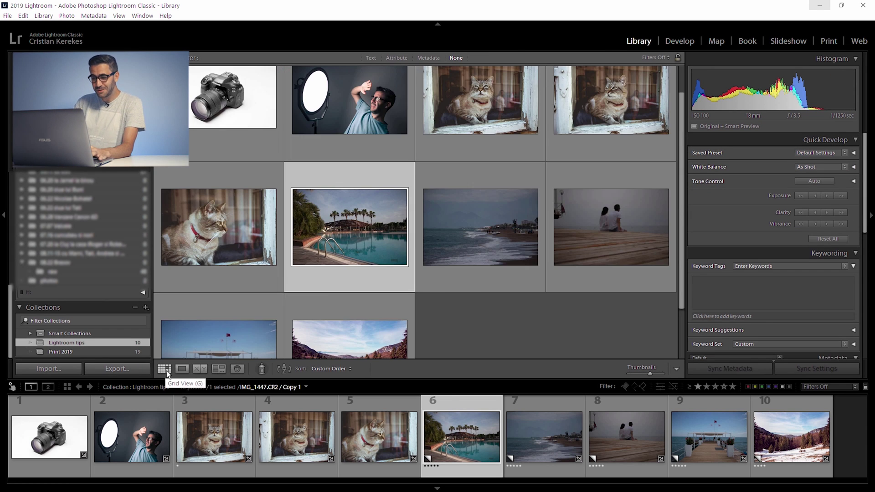
scroll(471, 300, "down", 2)
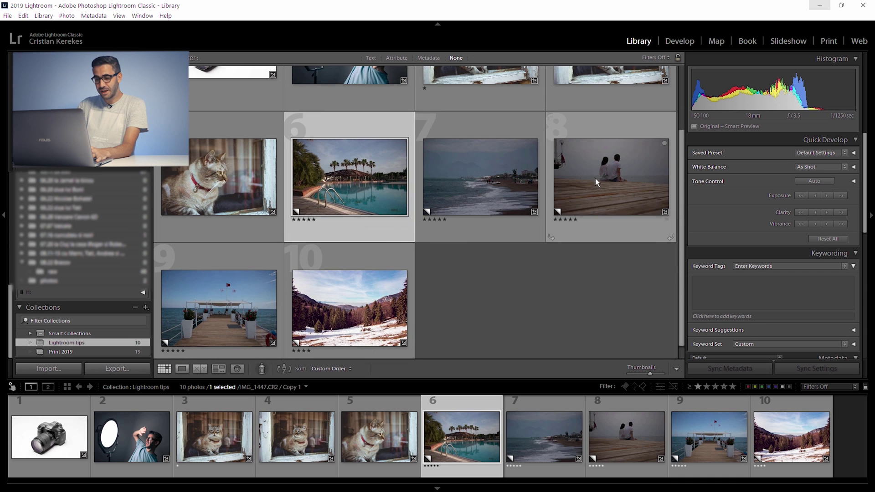
left_click(237, 323, "shift")
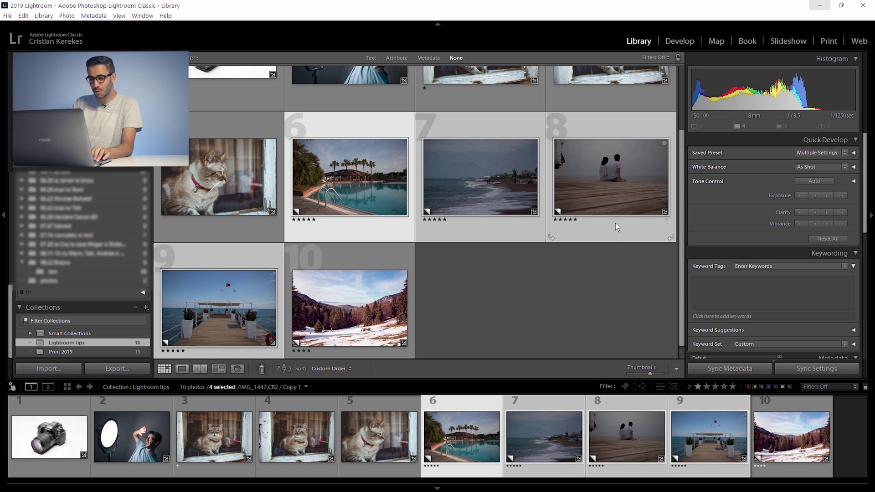
Apply Auto Tone to the four selected photos, undo it, then reapply it
left_click(815, 181)
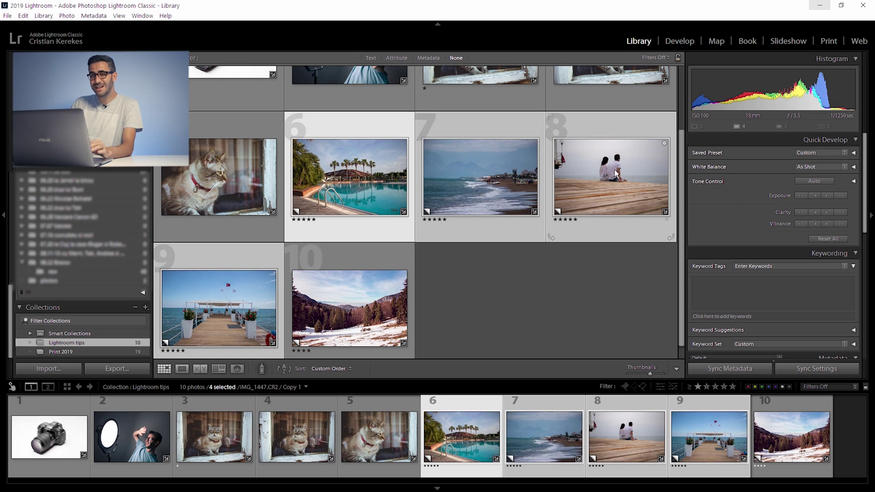
key("ctrl+z")
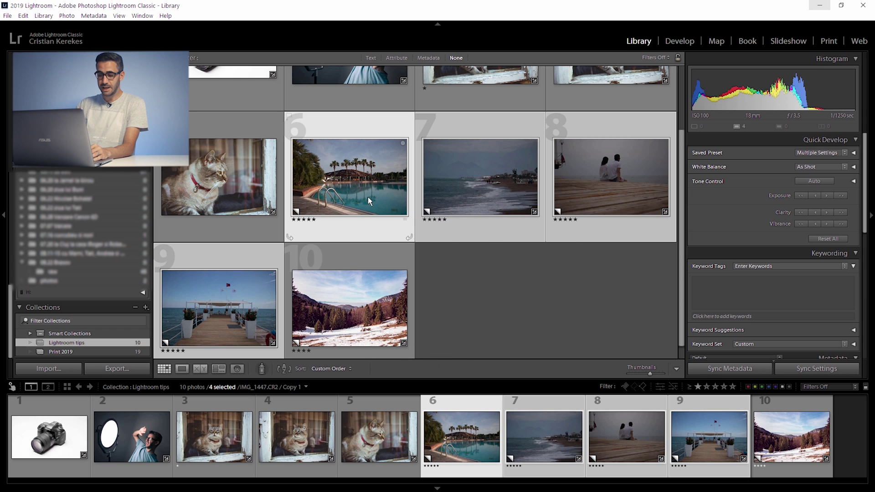
key("ctrl+u")
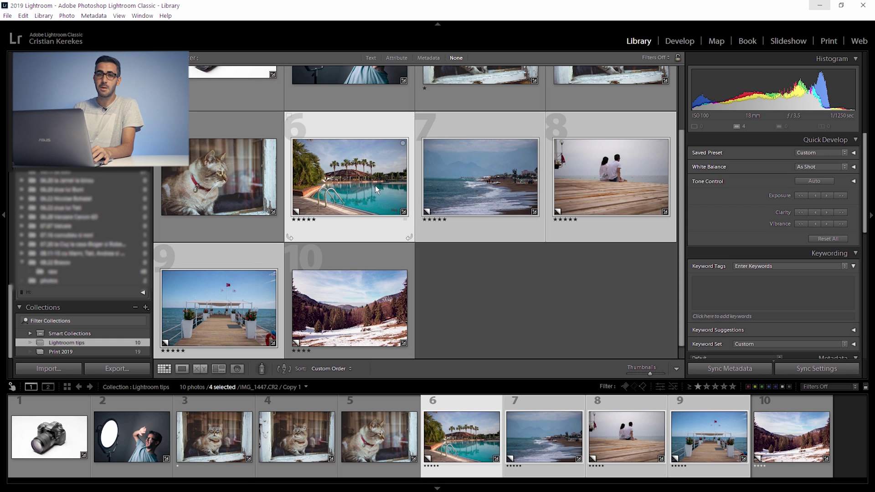
In Develop, review auto-toned photos 7, 8 and 9, then return to the pool photo in crop mode
left_click(679, 40)
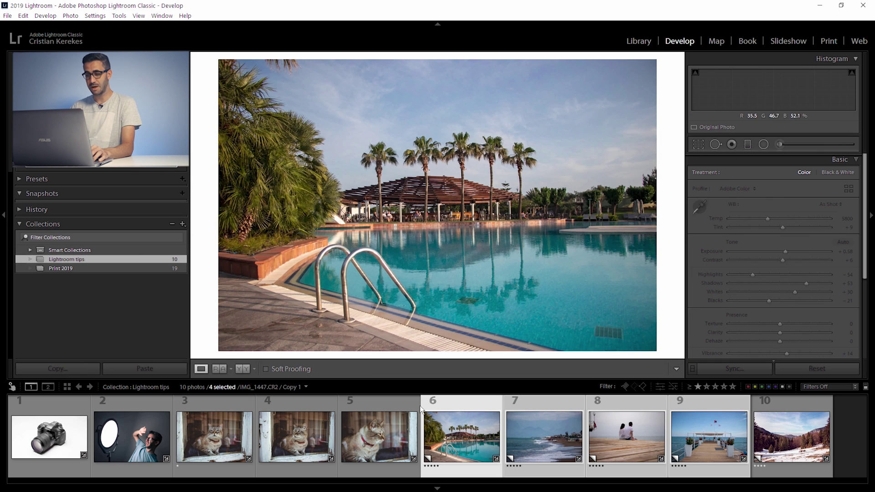
left_click(445, 434)
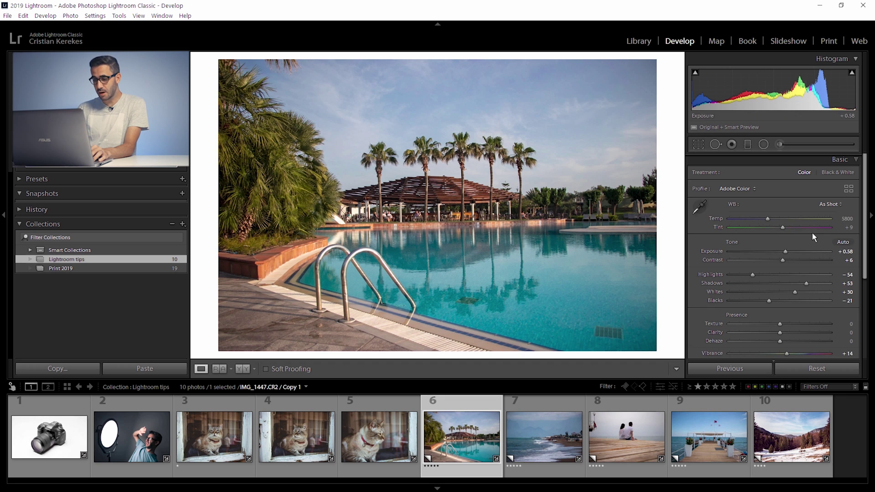
left_click(537, 437)
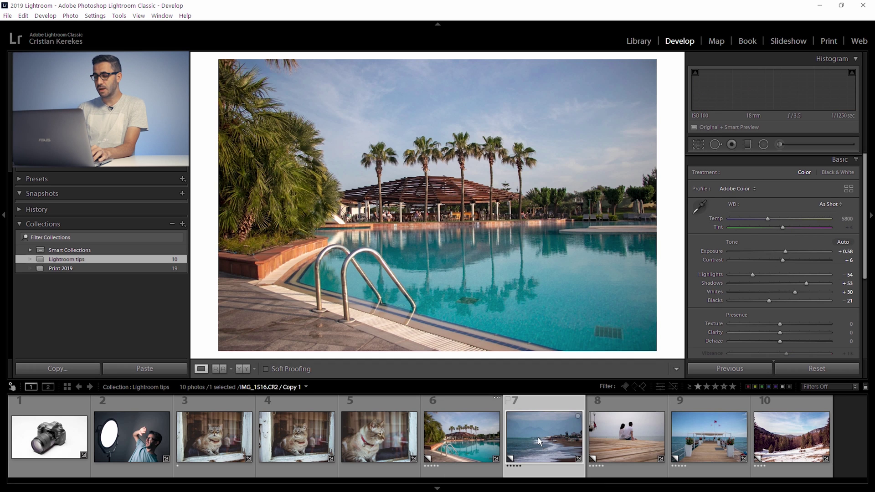
left_click(622, 433)
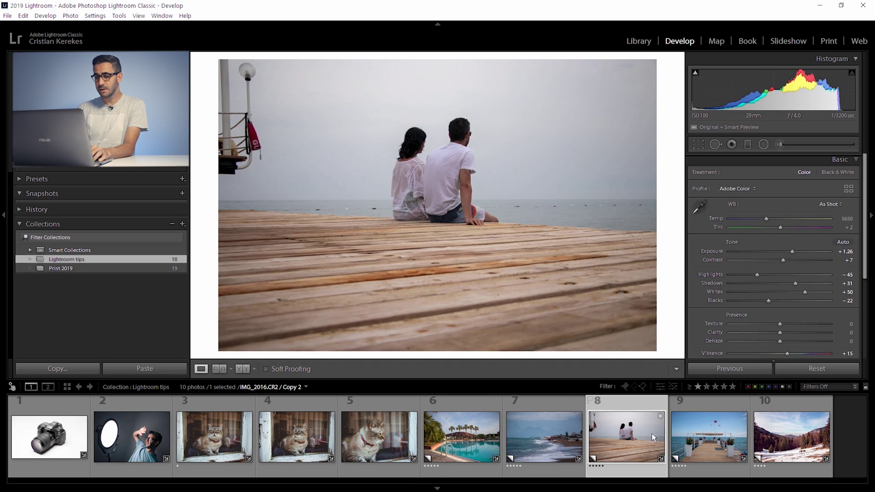
left_click(696, 427)
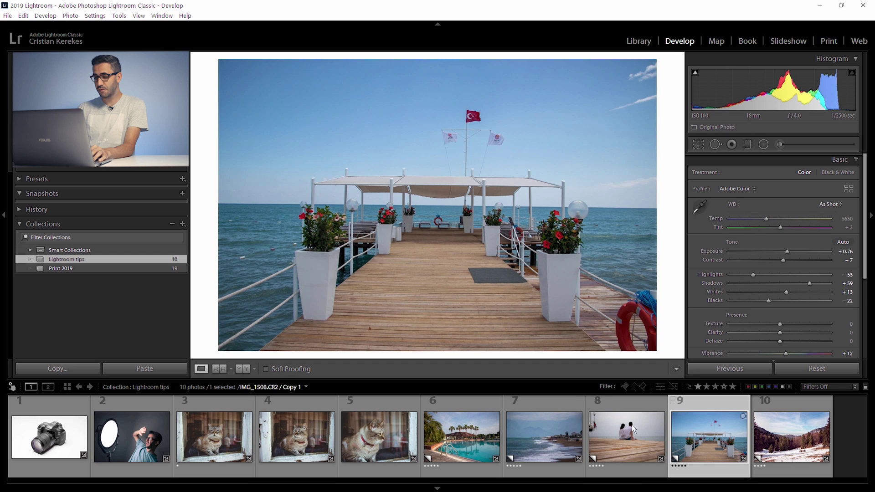
left_click(467, 433)
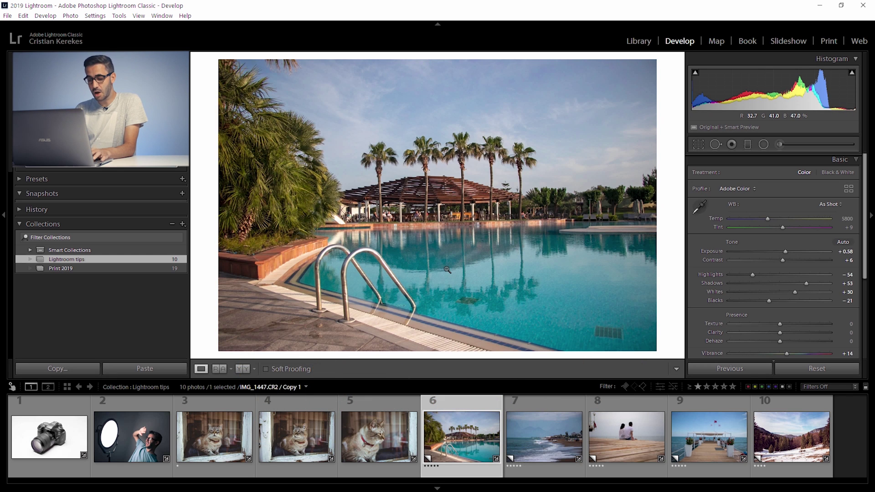
key("r")
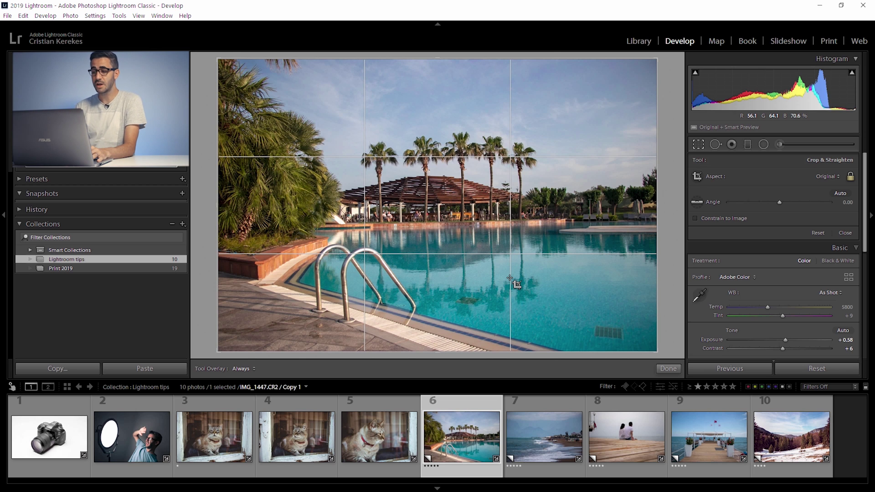
key("o")
key("o")
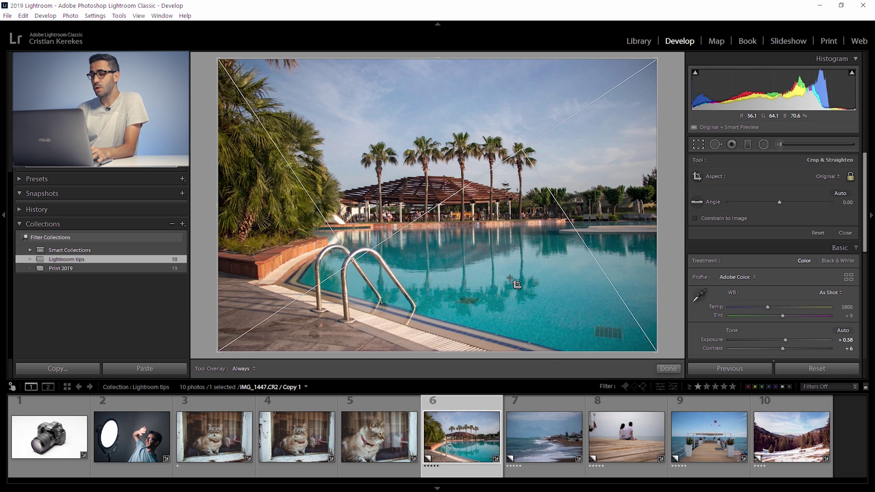
key("o")
key("o")
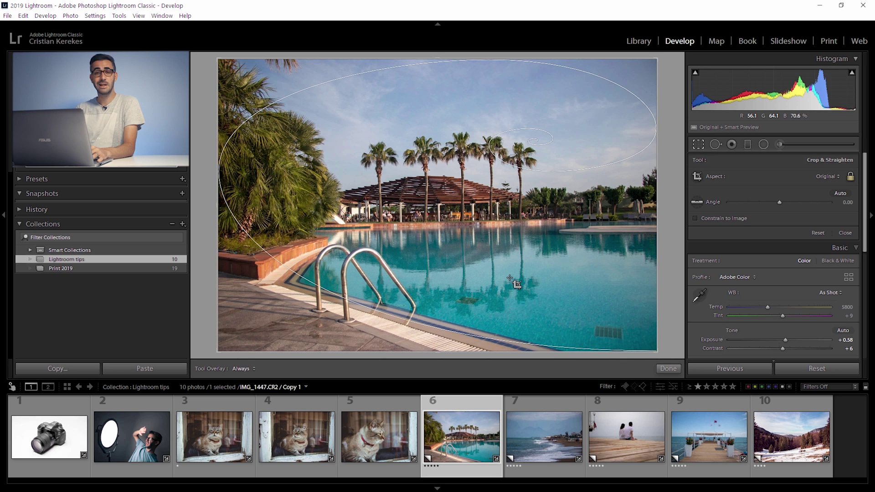
key("o")
key("o")
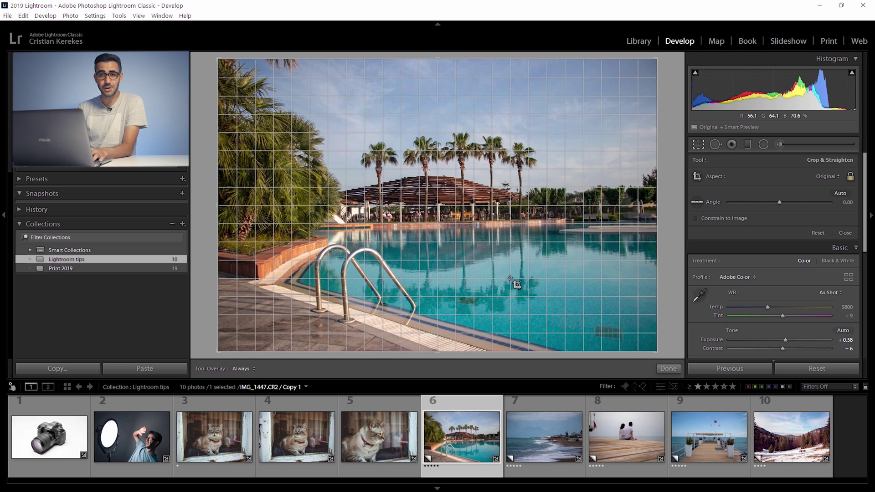
key("o")
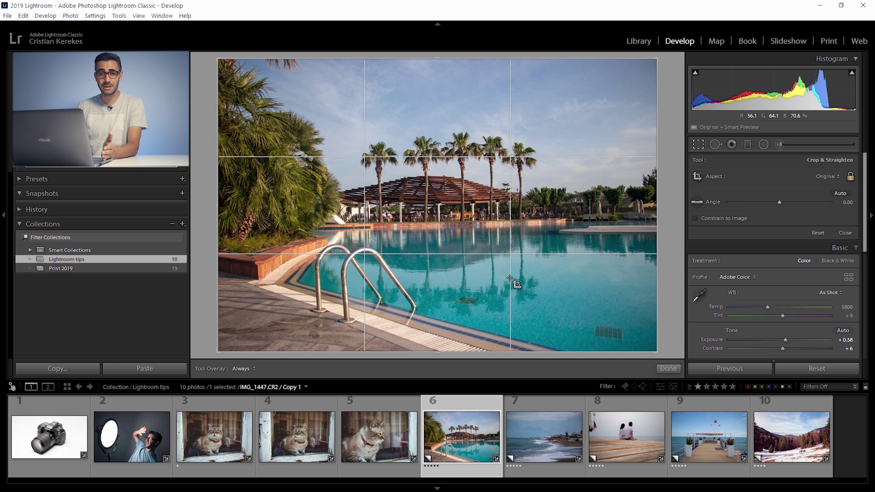
key("r")
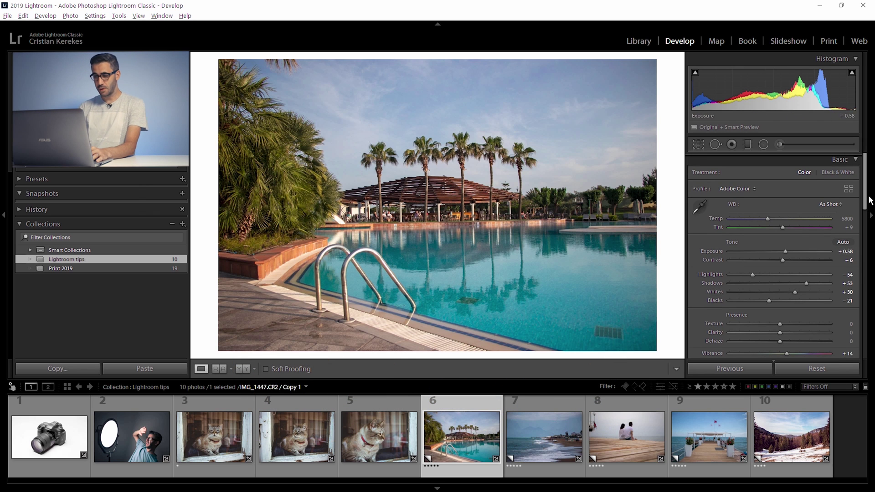
Scroll the right panel down to Tone Curve and open its header's context menu
left_click_drag(868, 197, 857, 237)
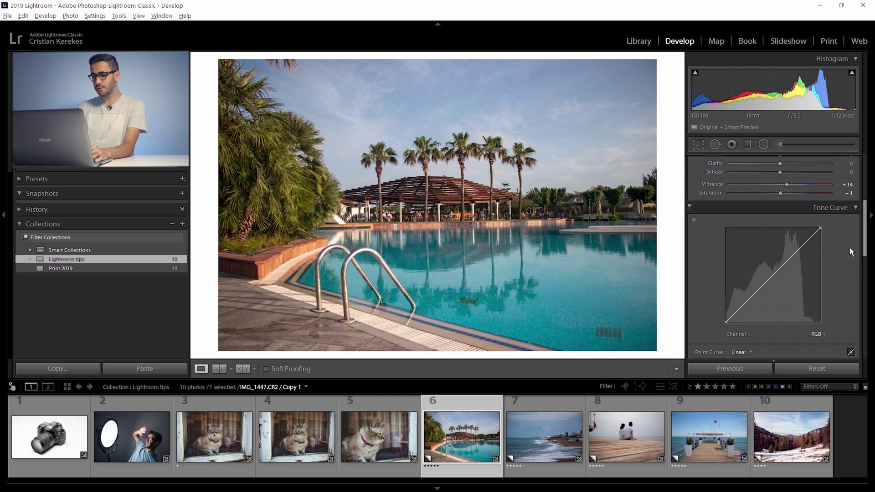
scroll(849, 247, "down", 5)
scroll(800, 182, "up", 5)
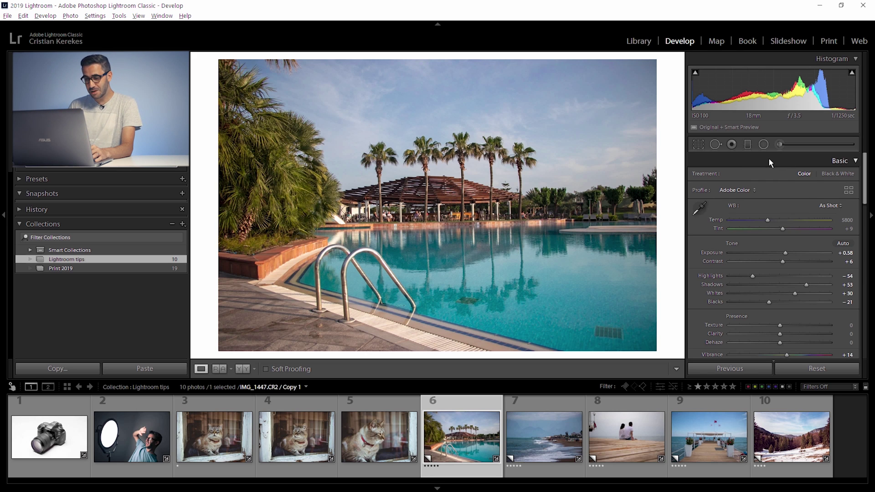
scroll(789, 215, "down", 3)
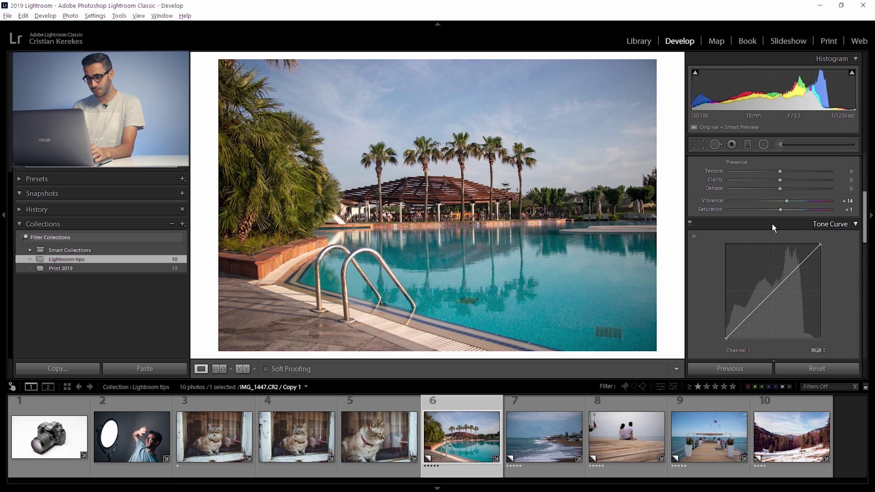
right_click(771, 223)
Turn on Solo Mode and expand the Basic panel, collapsing the others
left_click(778, 254)
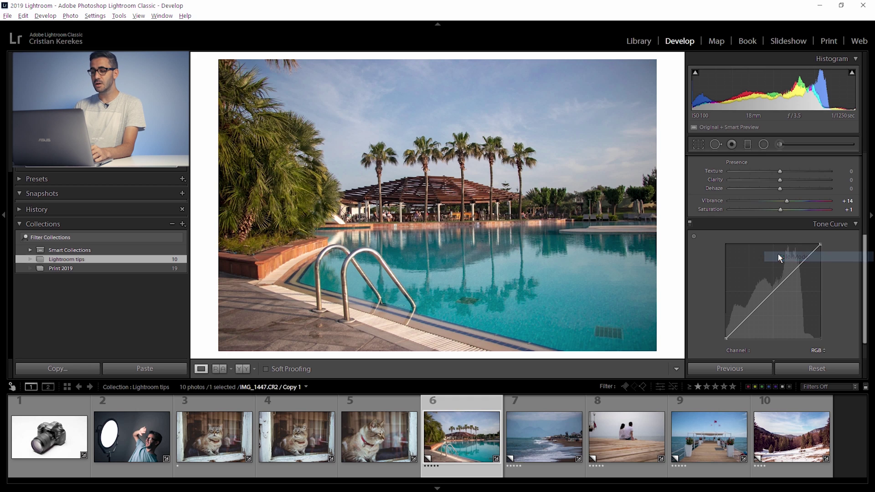
left_click_drag(864, 252, 865, 185)
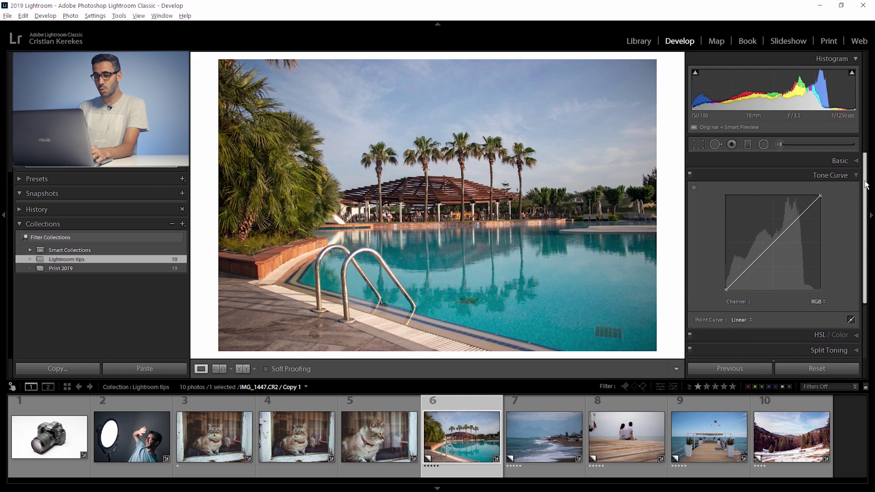
left_click(811, 161)
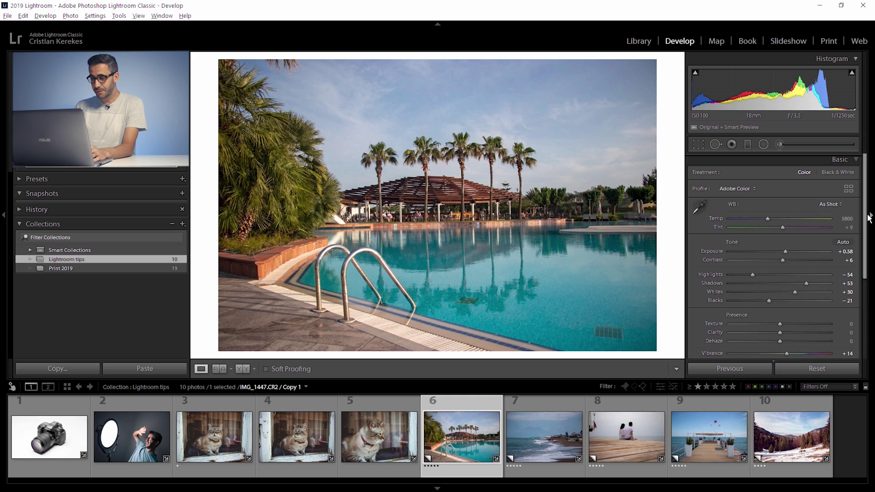
Expand Tone Curve, then Effects, with solo mode collapsing the previous panel each time
left_click_drag(868, 218, 868, 319)
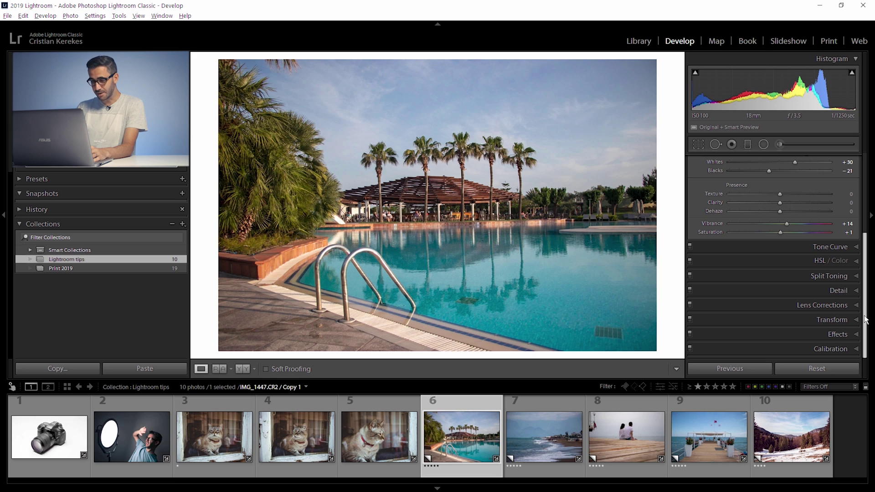
left_click(791, 246)
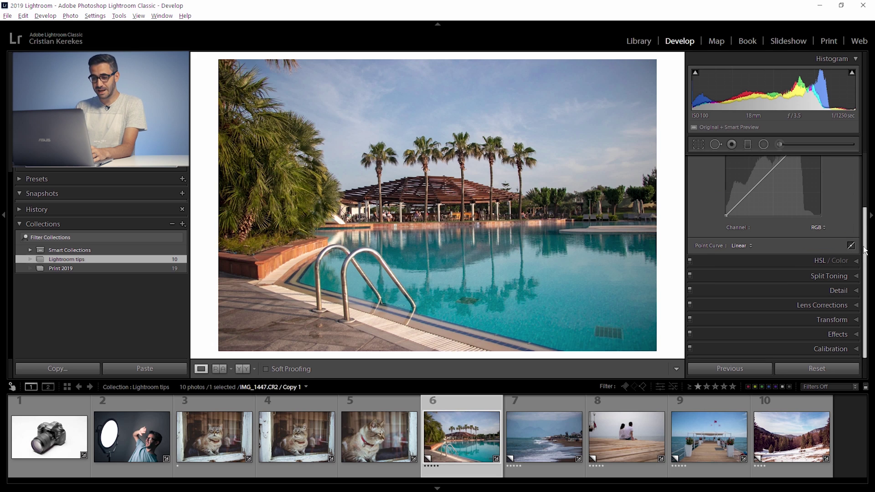
scroll(864, 249, "up", 1)
scroll(868, 273, "down", 1)
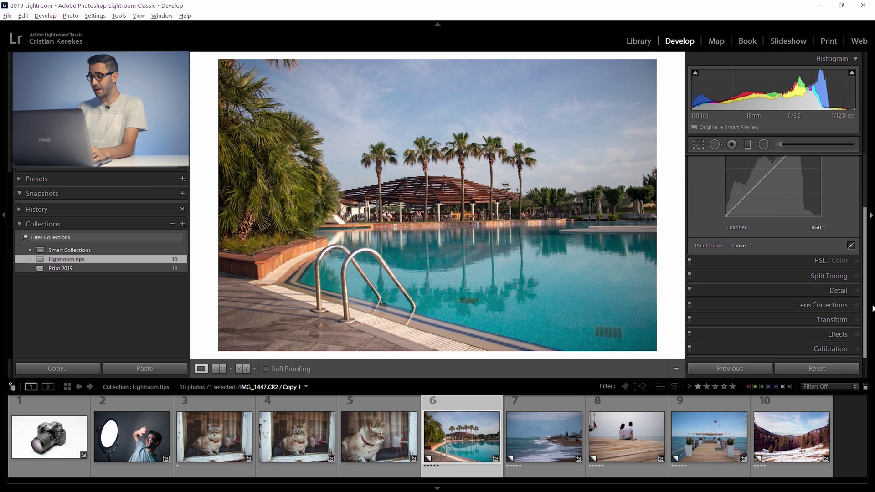
left_click(804, 336)
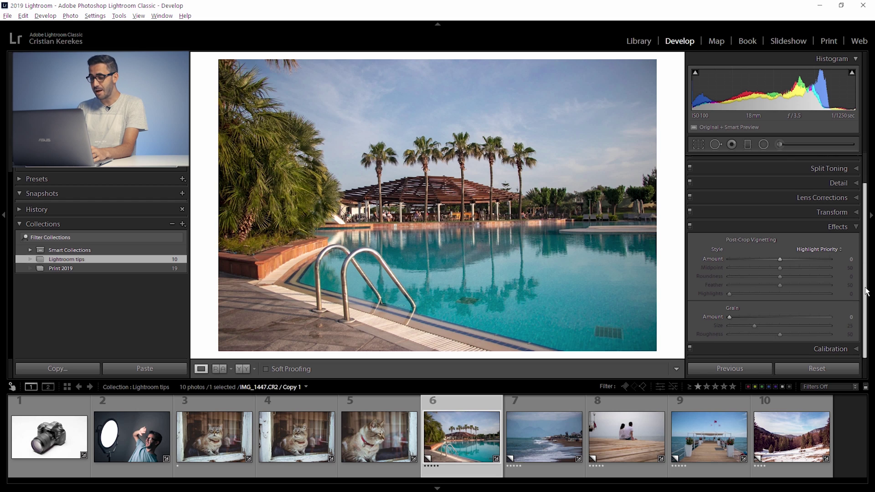
scroll(865, 205, "up", 2)
scroll(865, 288, "down", 2)
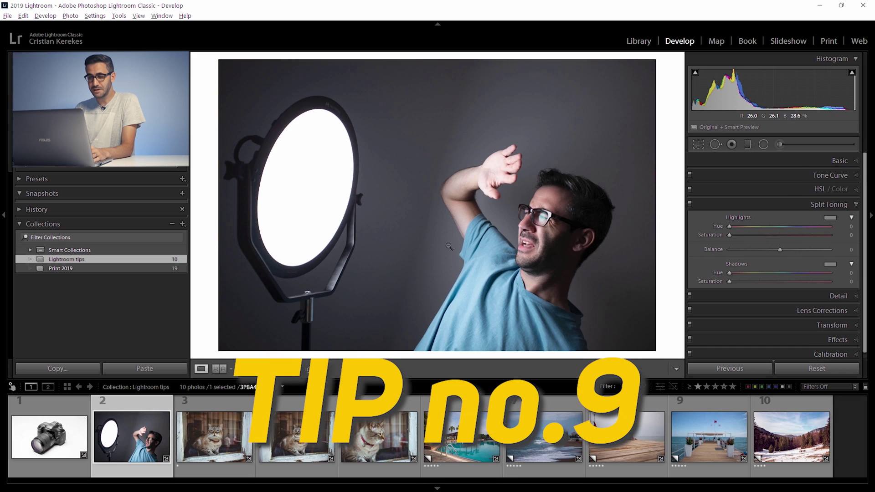
Open Split Toning and pick a blue highlight tint (hue 222, saturation 61) from the swatch
left_click(712, 206)
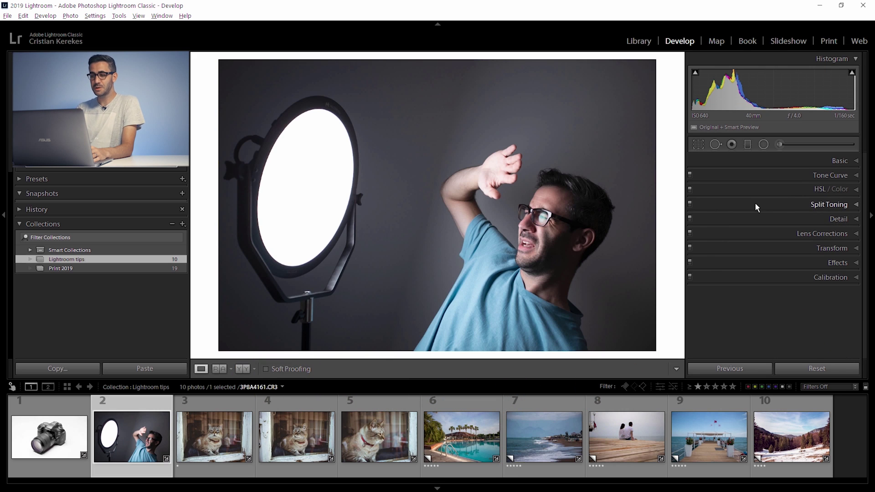
left_click(759, 201)
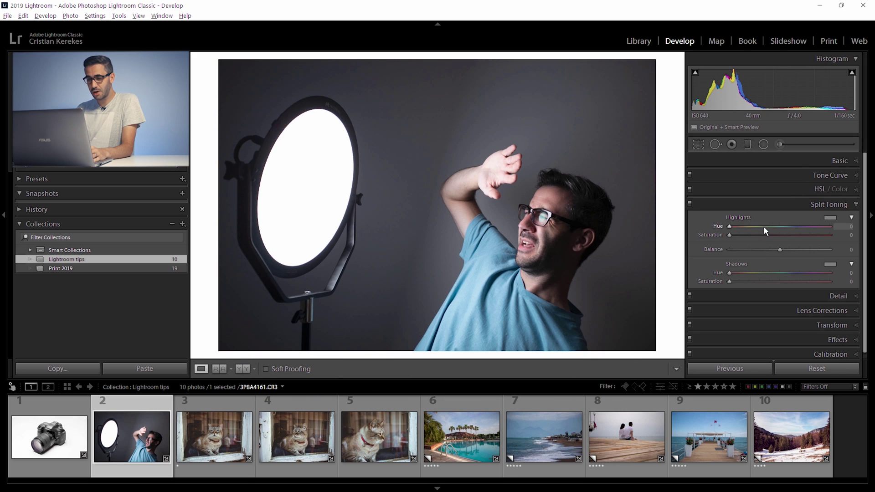
left_click(829, 217)
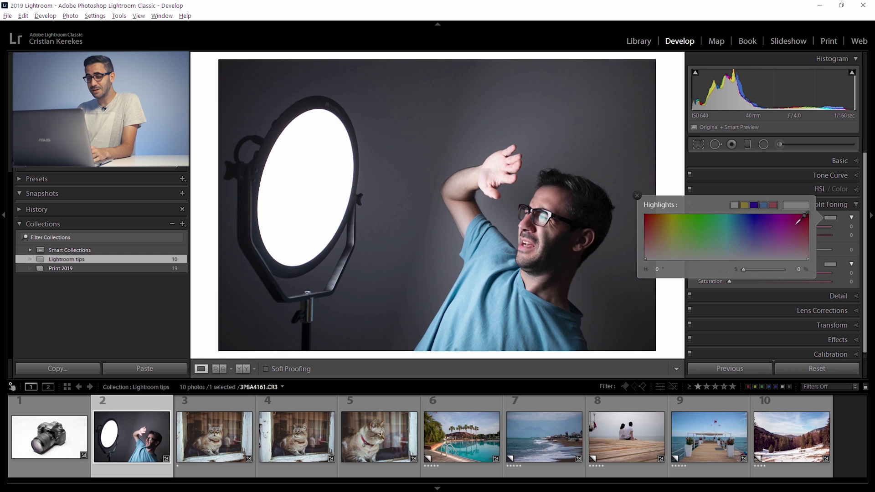
left_click(738, 227)
left_click_drag(738, 227, 746, 231)
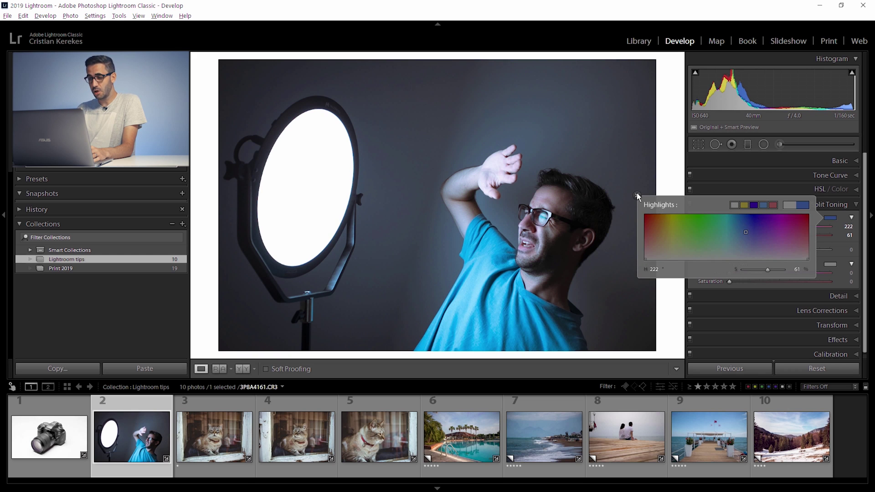
left_click(637, 196)
Pick a faint magenta shadow tint (312/5), then reset the highlight toning
left_click(830, 264)
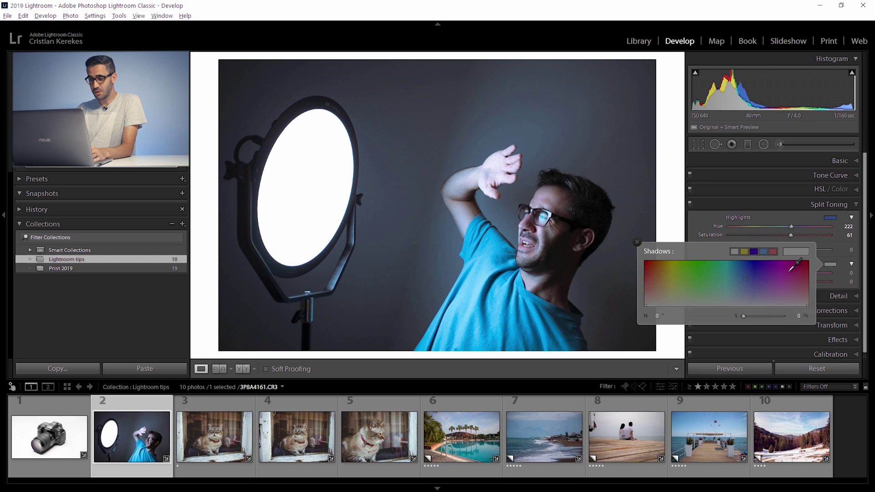
left_click_drag(788, 278, 790, 312)
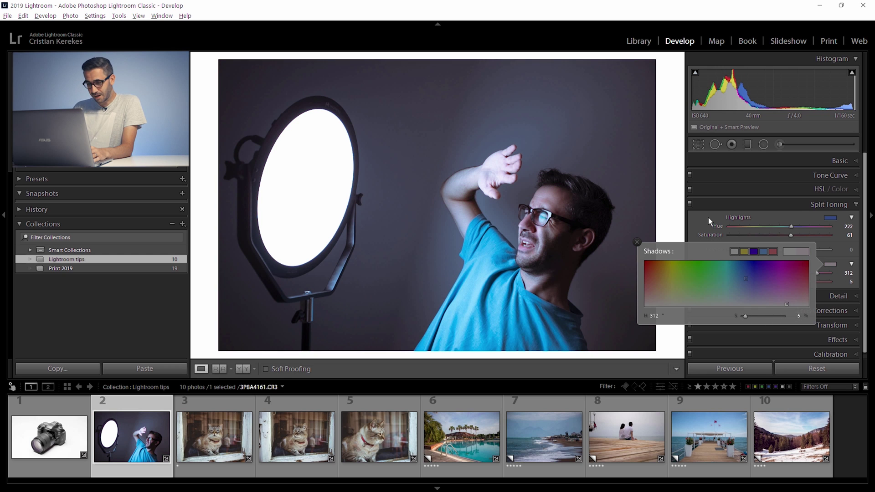
left_click(705, 217)
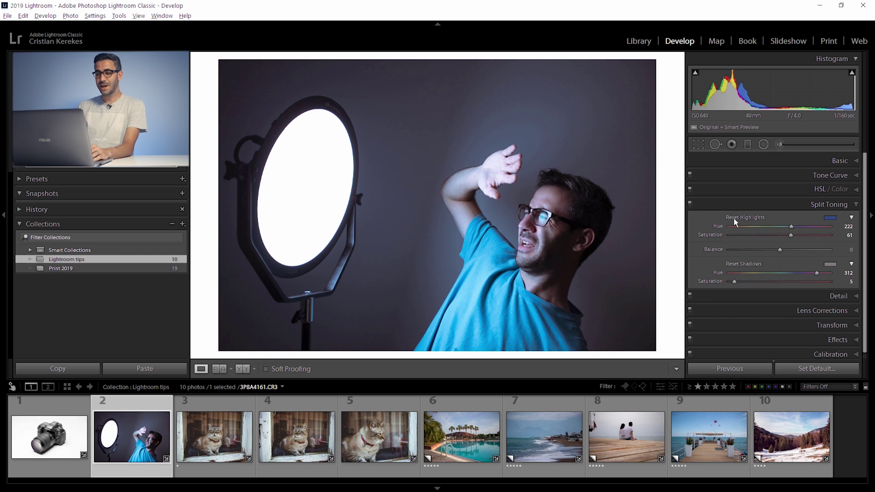
left_click(733, 217, "alt")
Reset shadow toning and Alt-preview highlight and shadow hues at full saturation
left_click(735, 266, "alt")
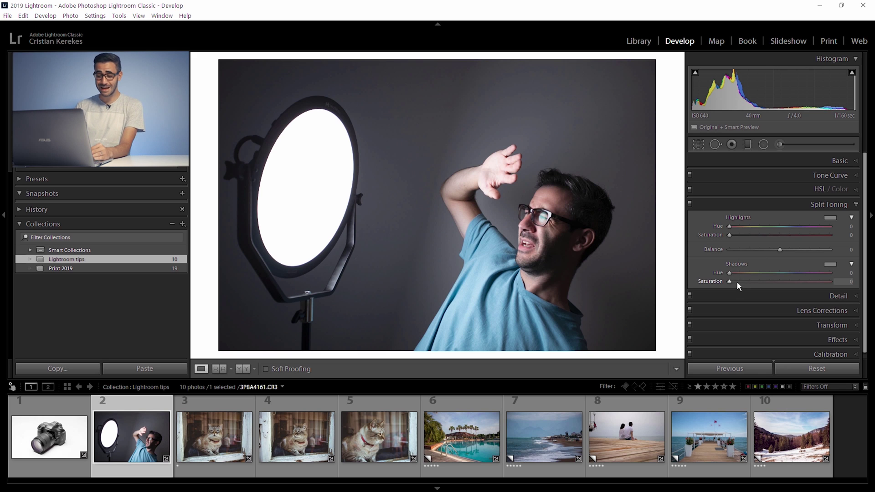
key("alt")
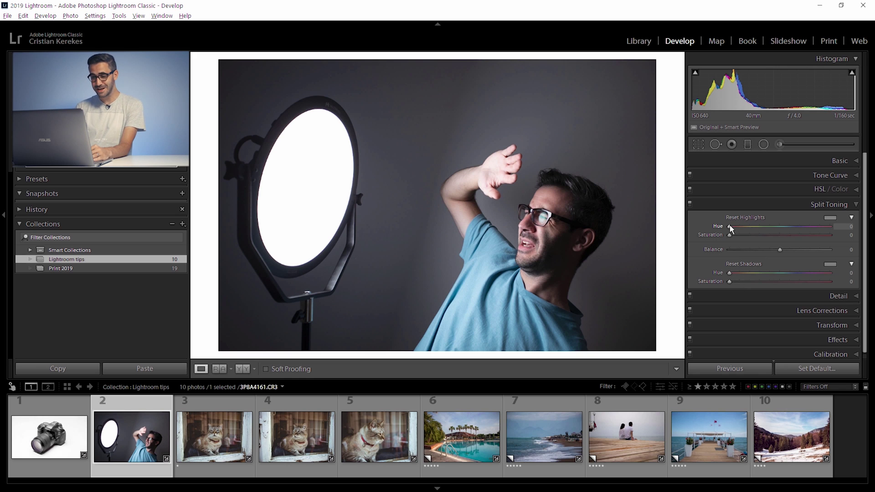
left_click(730, 226, "alt")
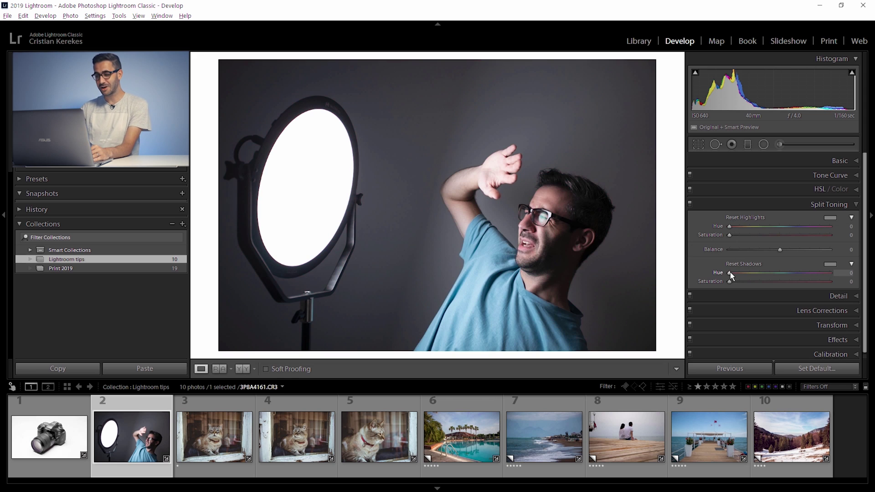
left_click_drag(730, 272, 789, 276)
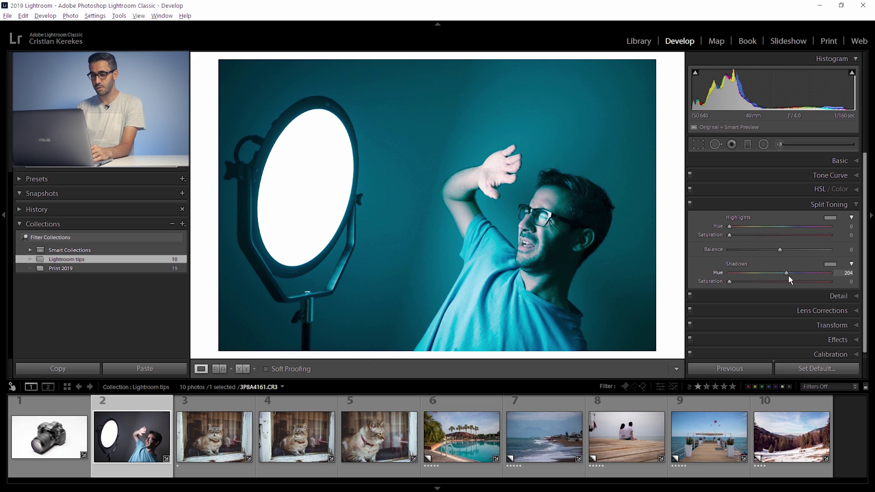
Set shadows to hue 218, saturation 37, and give highlights a warm hue of 46
left_click_drag(790, 279, 790, 276)
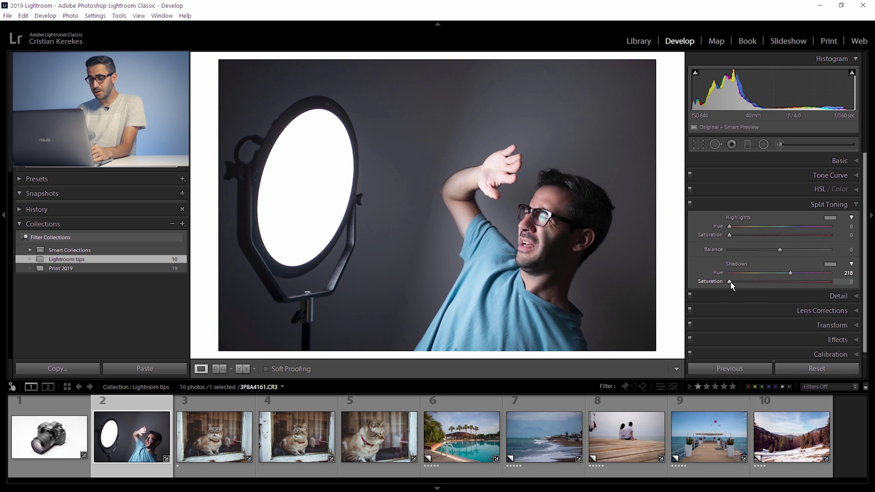
left_click_drag(734, 283, 767, 283)
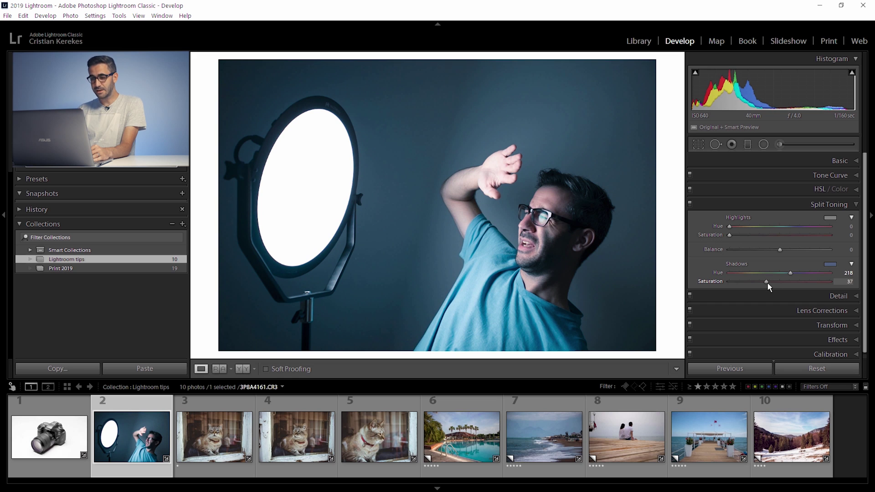
left_click_drag(730, 226, 783, 239)
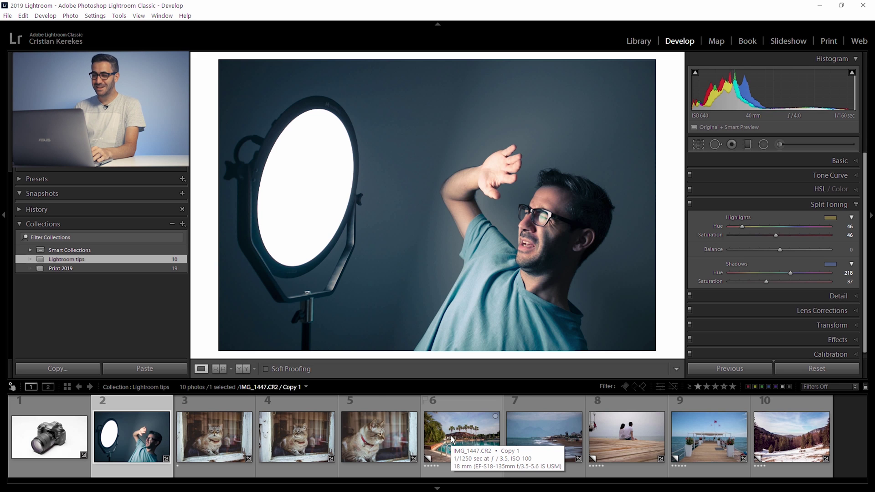
Move to the snowy mountain photo, expand its Tone Curve, and add, delete, then re-add a curve point
key("End")
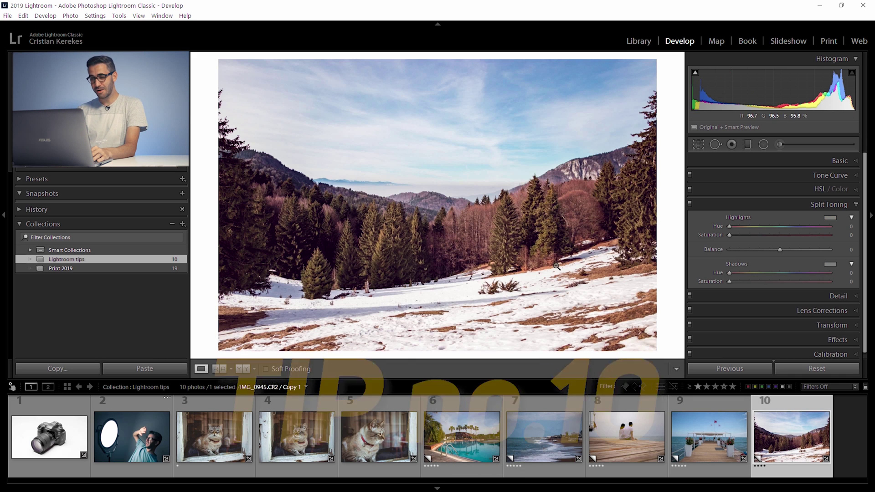
left_click(793, 177)
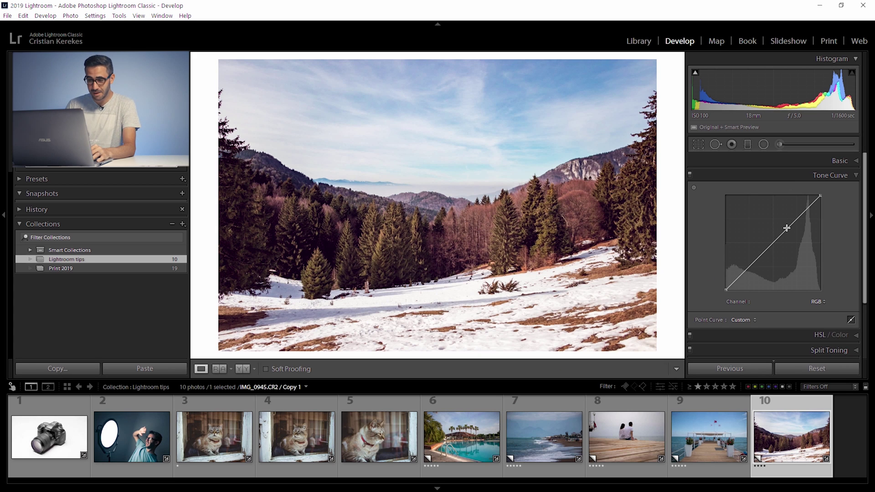
left_click_drag(787, 228, 783, 217)
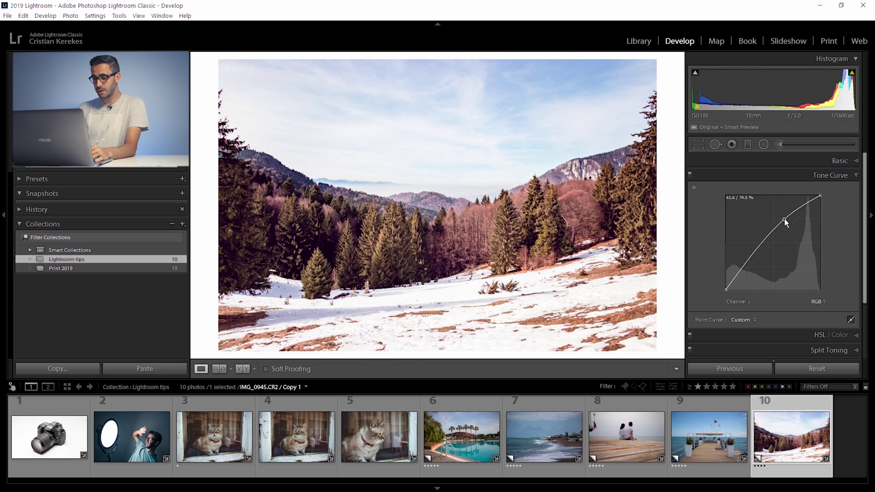
double_click(784, 220)
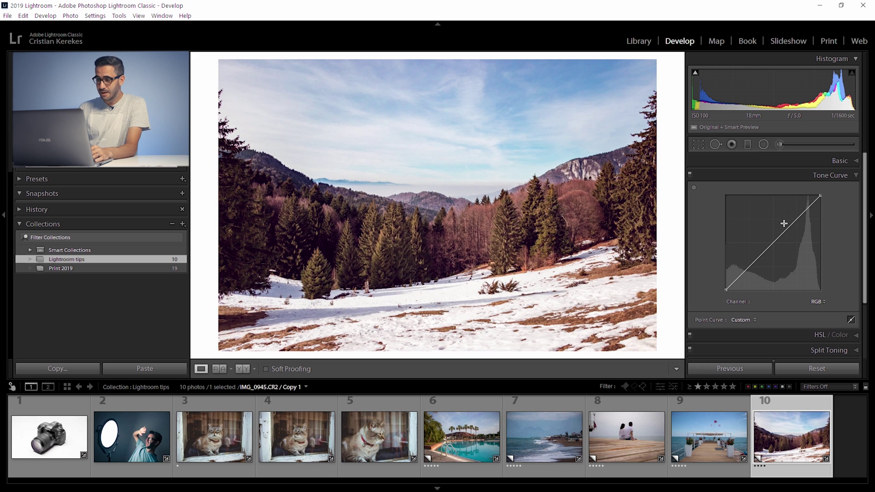
left_click_drag(781, 233, 782, 236)
Undo the stray curve points and anchor a new point in the upper midtones at about 62%
key("ctrl+z")
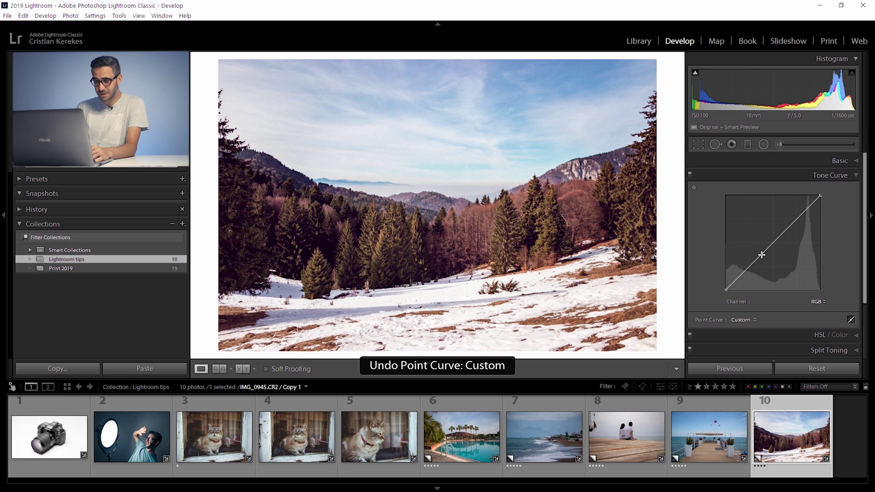
left_click(764, 263)
key("ctrl+z")
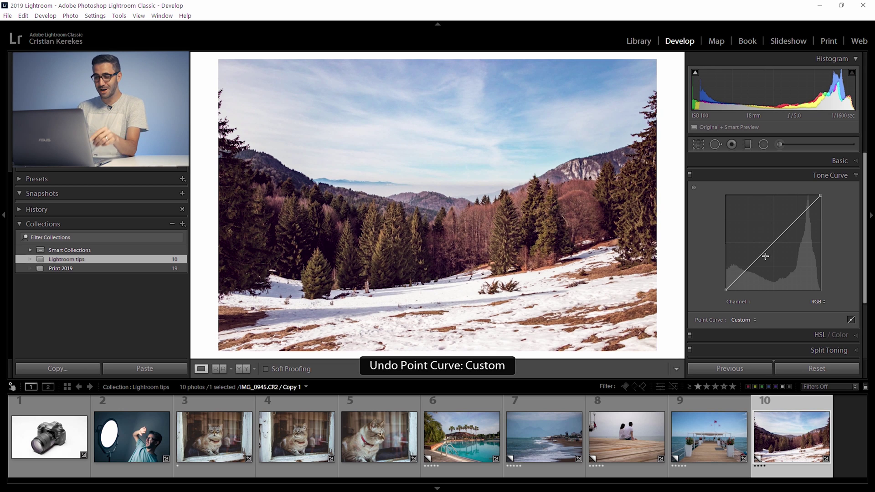
left_click(784, 232, "alt")
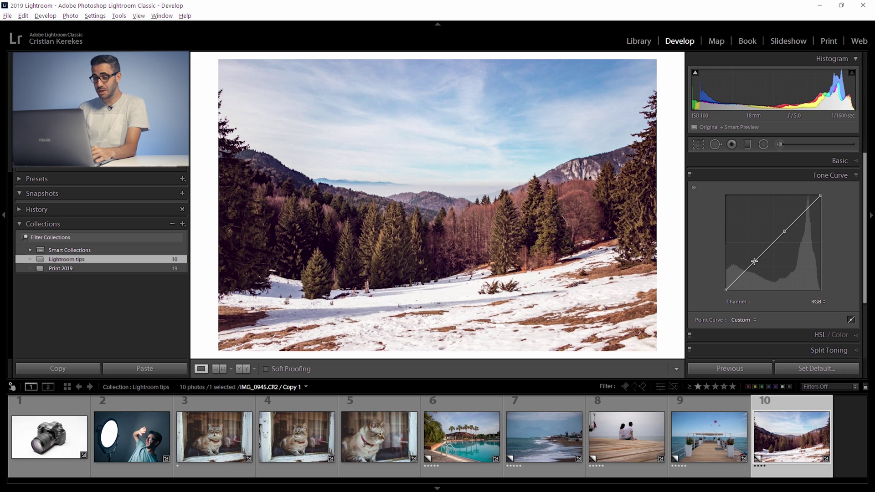
Lift the upper point to brighten highlights and pull the shadow point slightly down
mouse_move(756, 262)
left_mouse_down()
mouse_move(757, 279)
mouse_move(755, 263)
left_mouse_up()
left_click_drag(785, 226, 796, 205)
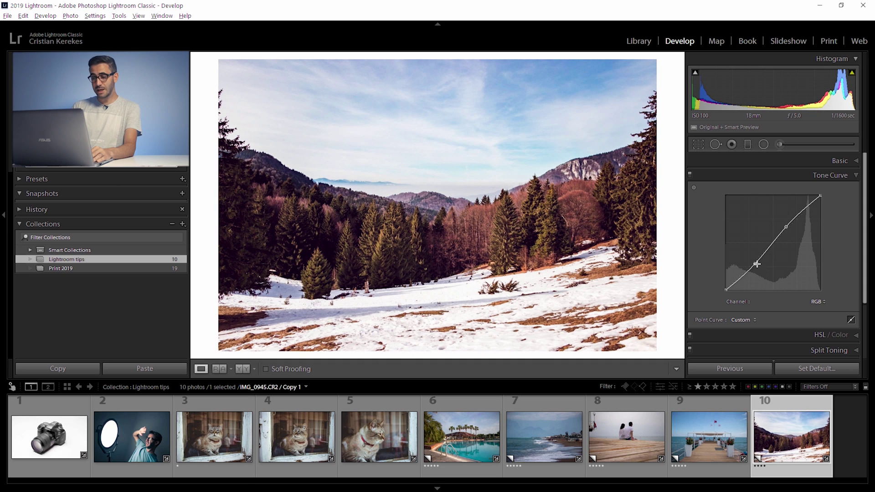
left_click_drag(757, 270, 757, 273)
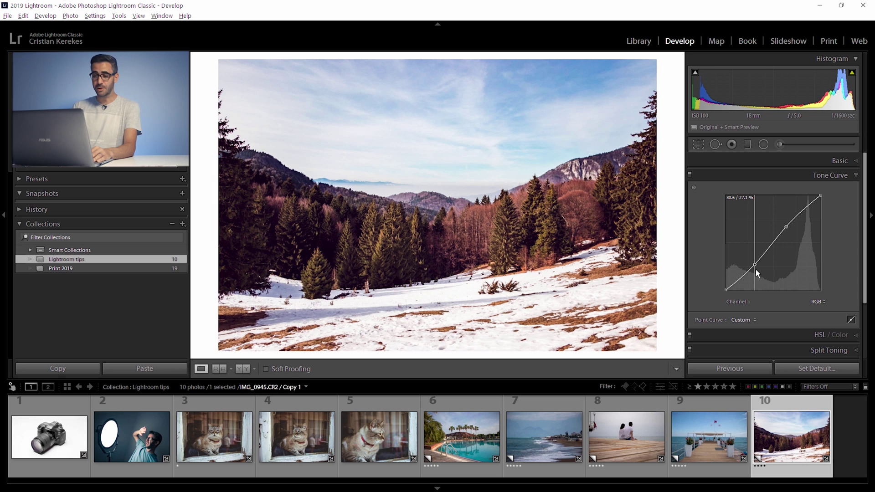